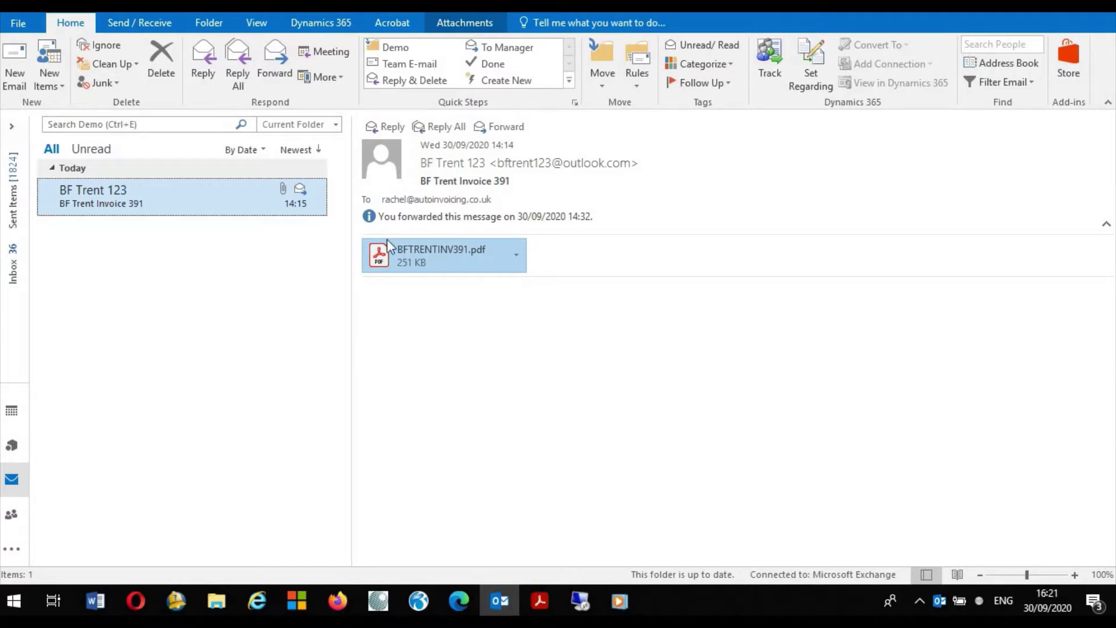
{"action": "left_click", "coordinate": [451, 254]}
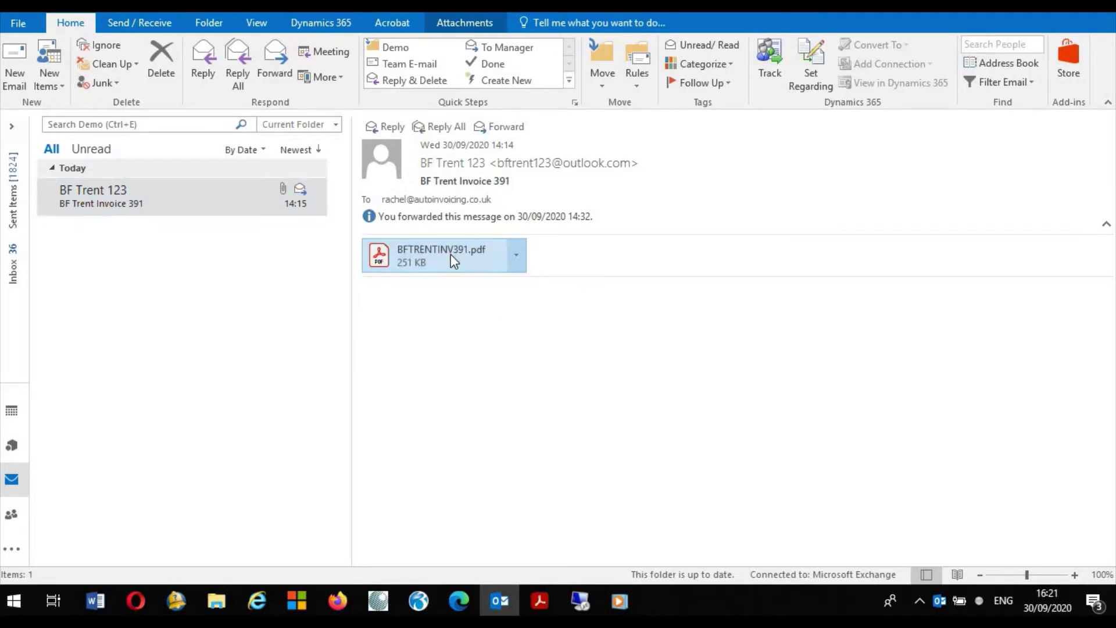
{"action": "double_click", "coordinate": [451, 254]}
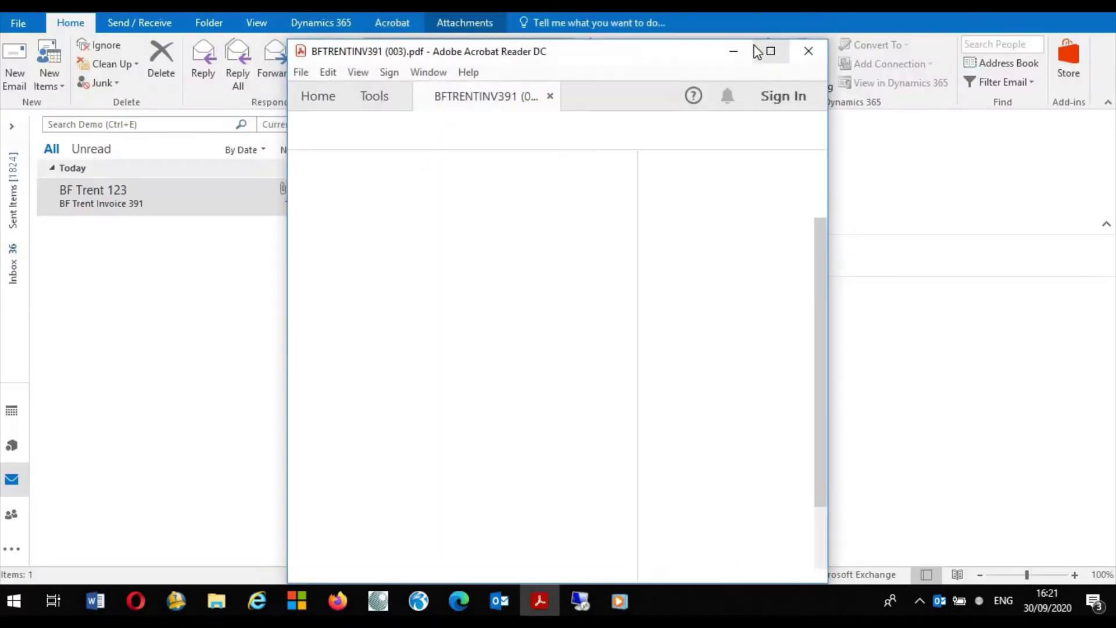
{"action": "left_click", "coordinate": [770, 51]}
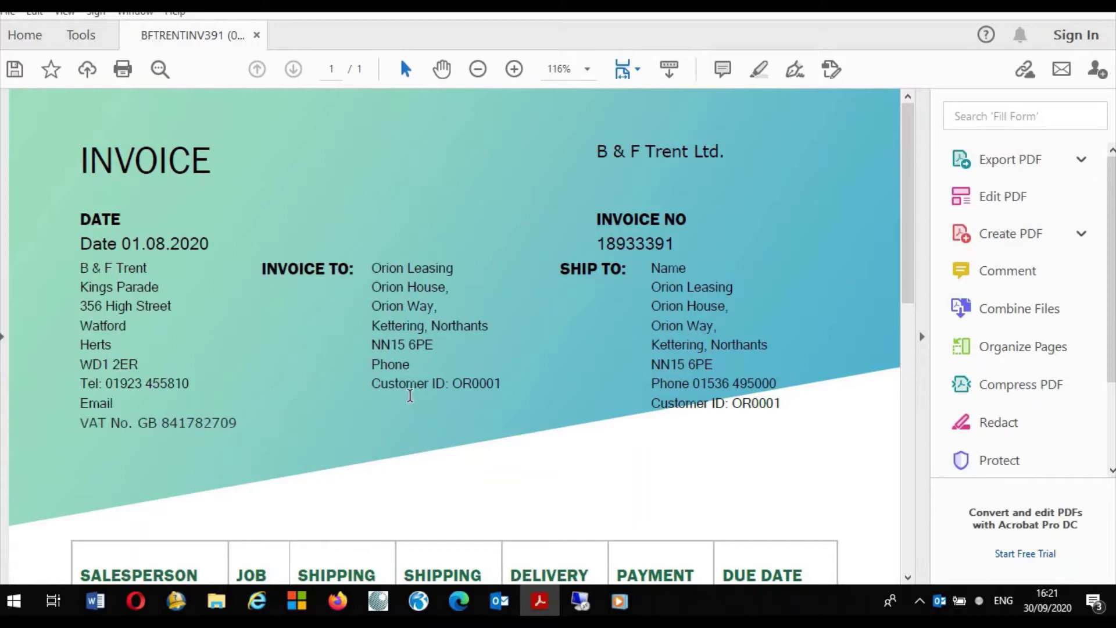
{"action": "scroll", "coordinate": [442, 384], "scroll_direction": "down", "scroll_amount": 10}
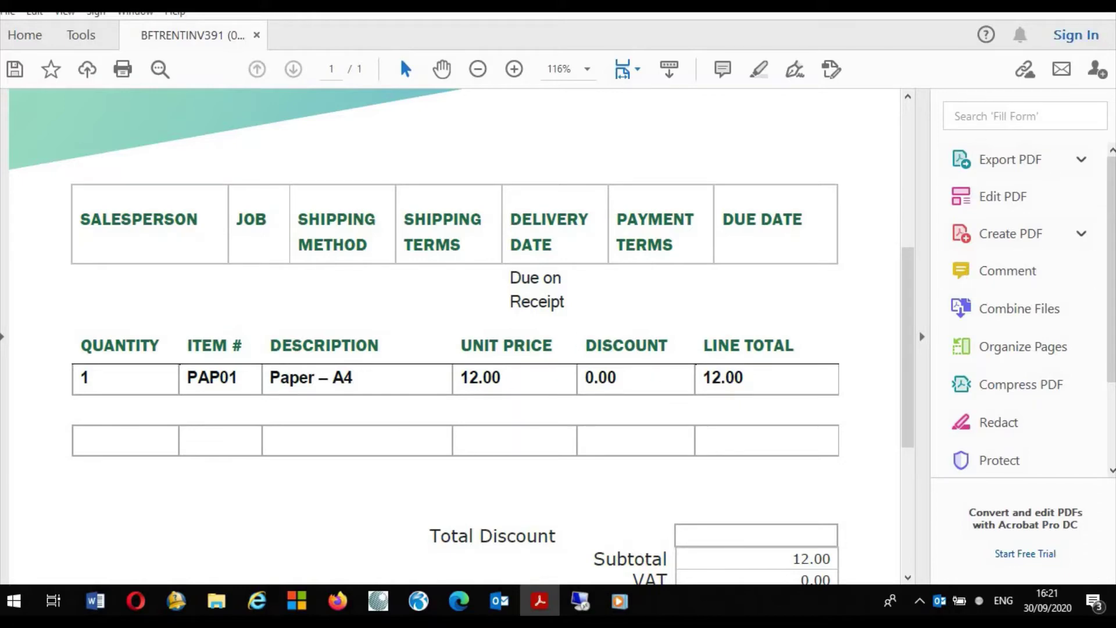
{"action": "key", "text": "alt+Tab"}
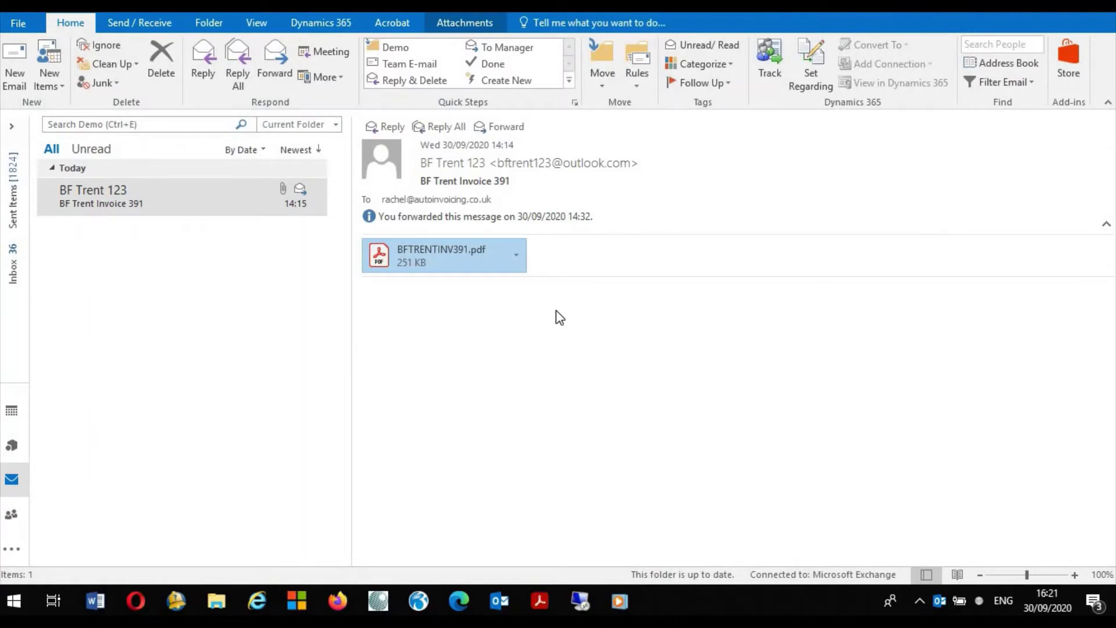
Step: Forward the Invoice 391 email with BFTRENTINV391.pdf to the suggested AutoInvoicing demo address
{"action": "left_click", "coordinate": [505, 126]}
{"action": "type", "text": "de"}
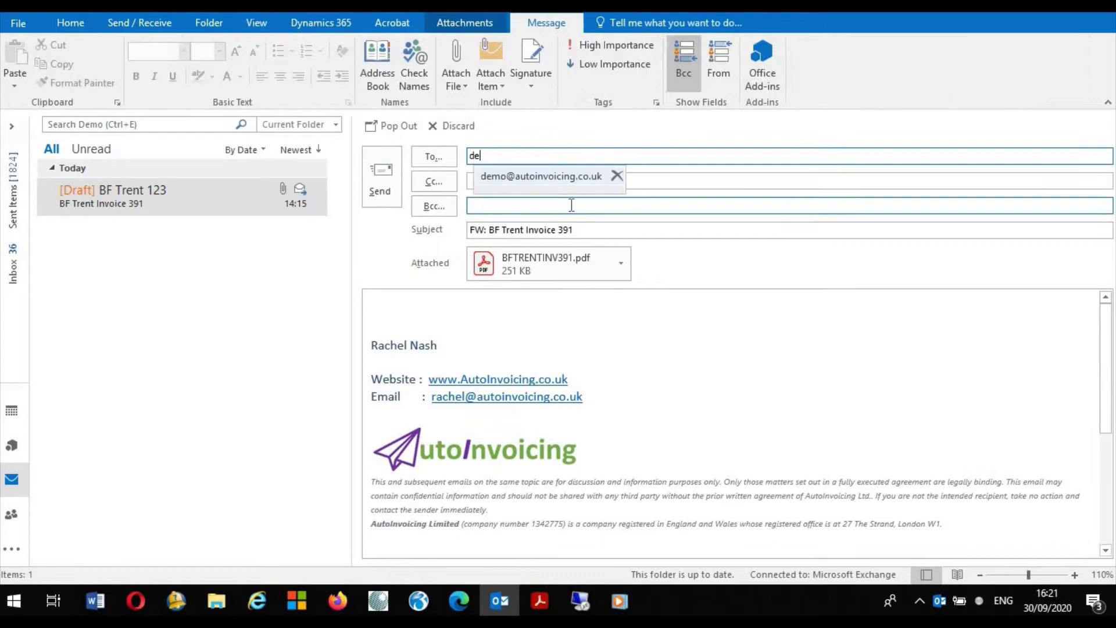
{"action": "type", "text": "mo"}
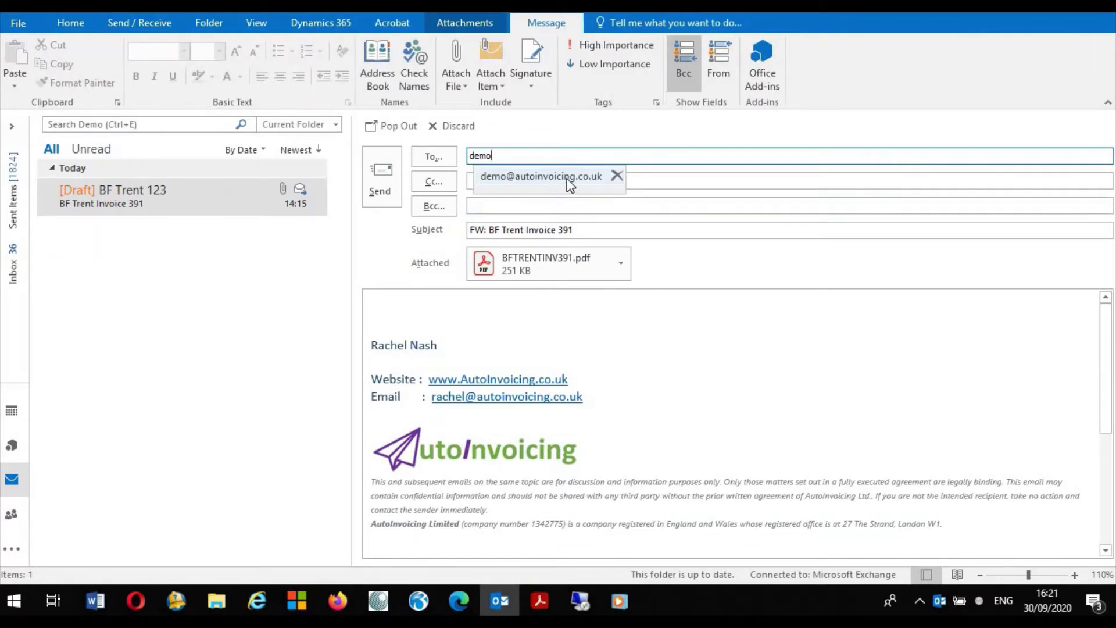
{"action": "left_click", "coordinate": [570, 183]}
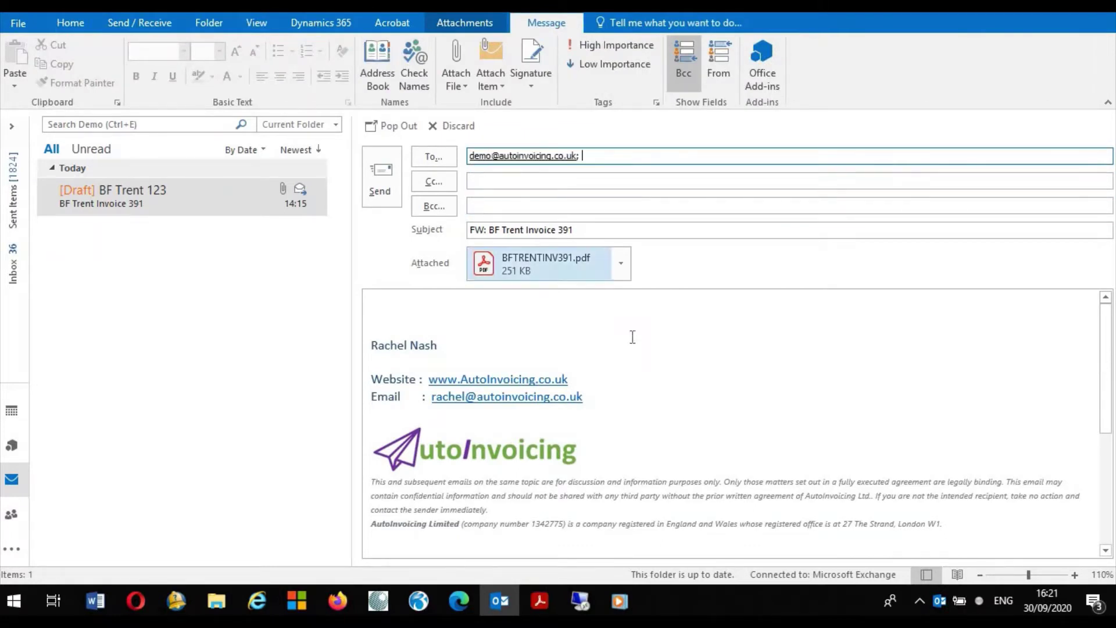
{"action": "left_click", "coordinate": [386, 185]}
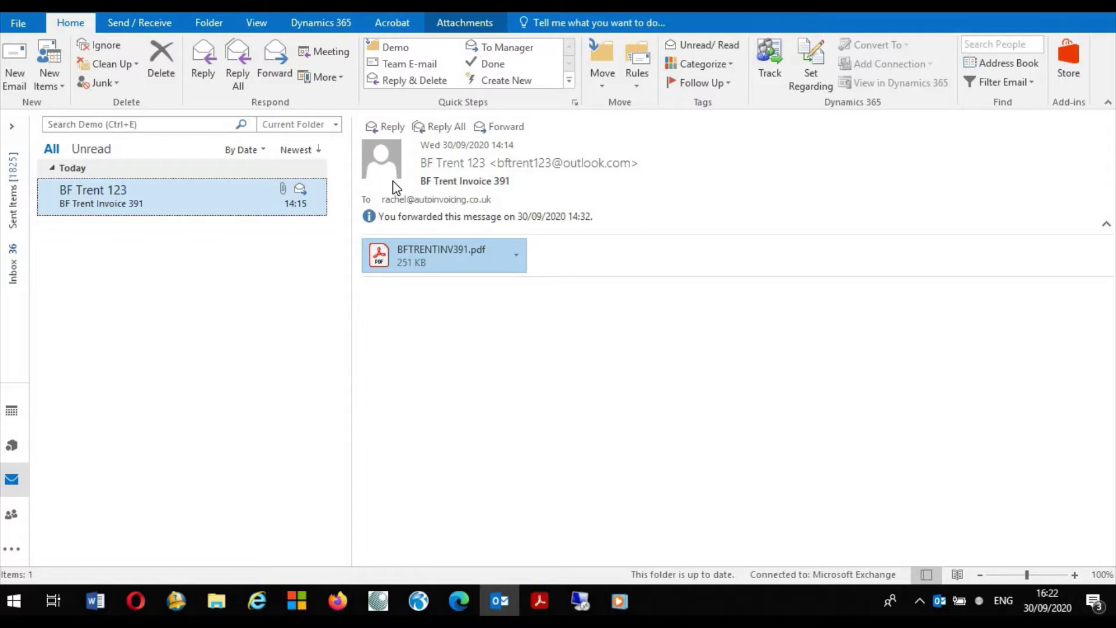
Step: Switch to Edge and sign in to AutoInvoicing with the account username and password
{"action": "left_click", "coordinate": [464, 602]}
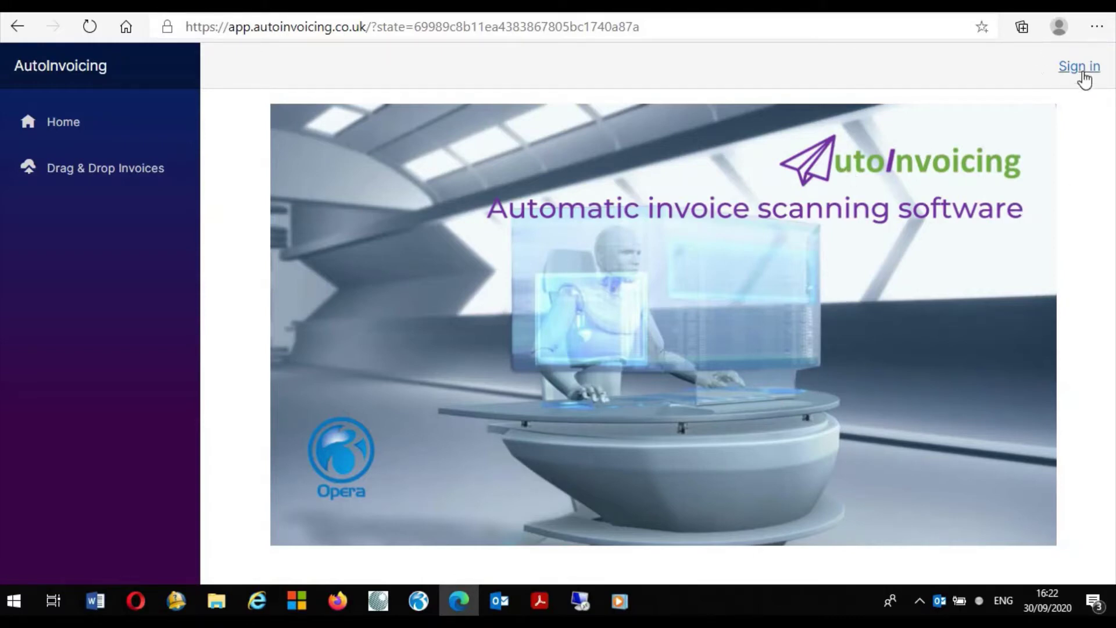
{"action": "left_click", "coordinate": [1084, 77]}
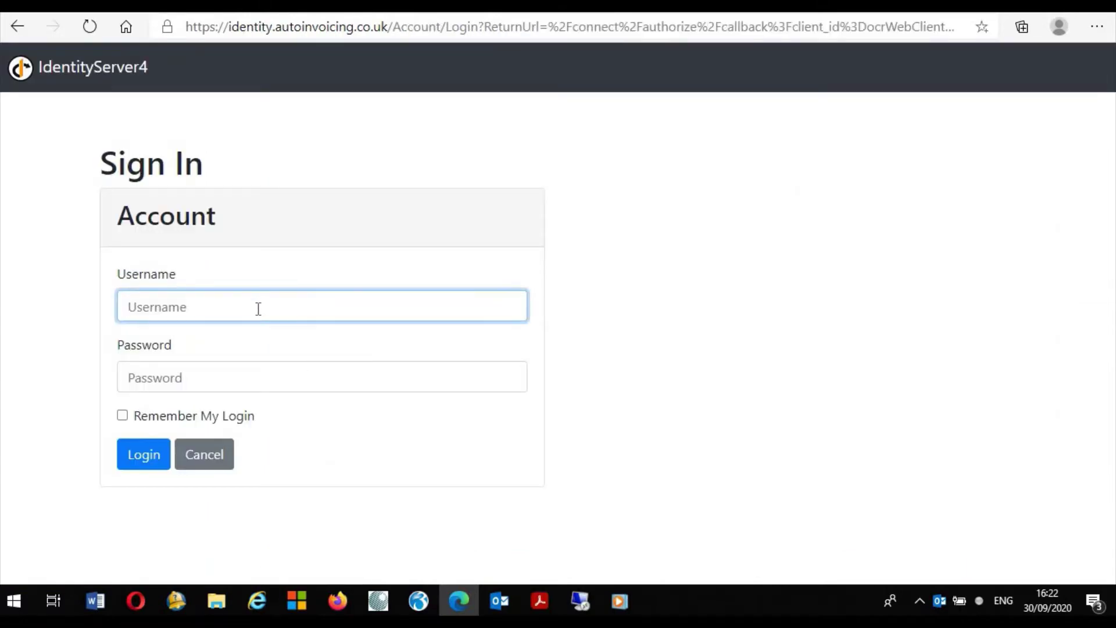
{"action": "type", "text": "rachel"}
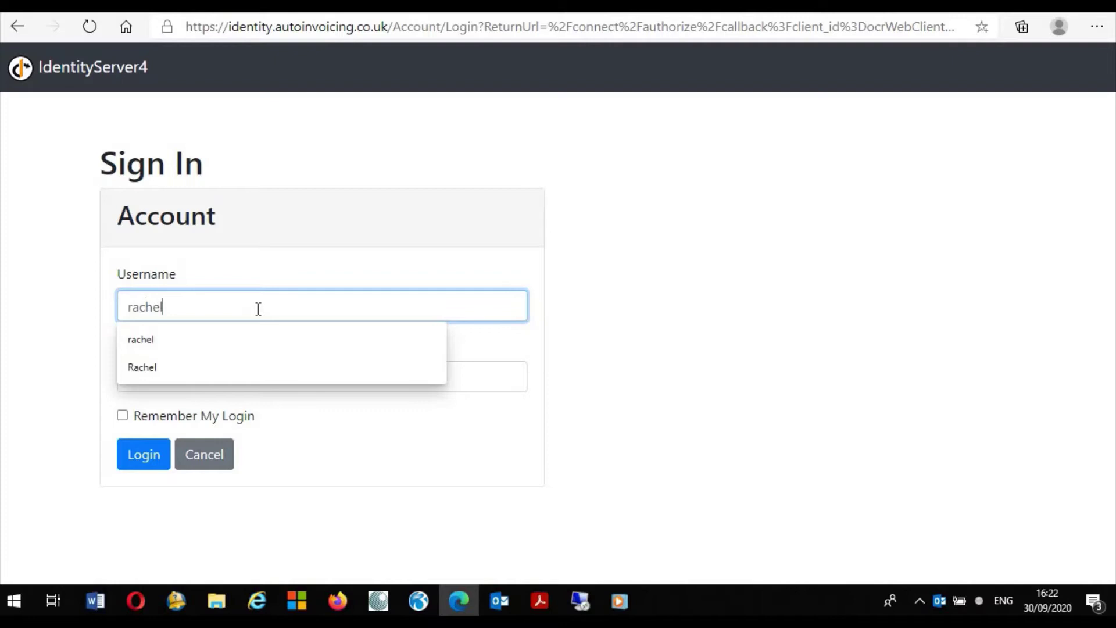
{"action": "key", "text": "Tab"}
{"action": "type", "text": "•"}
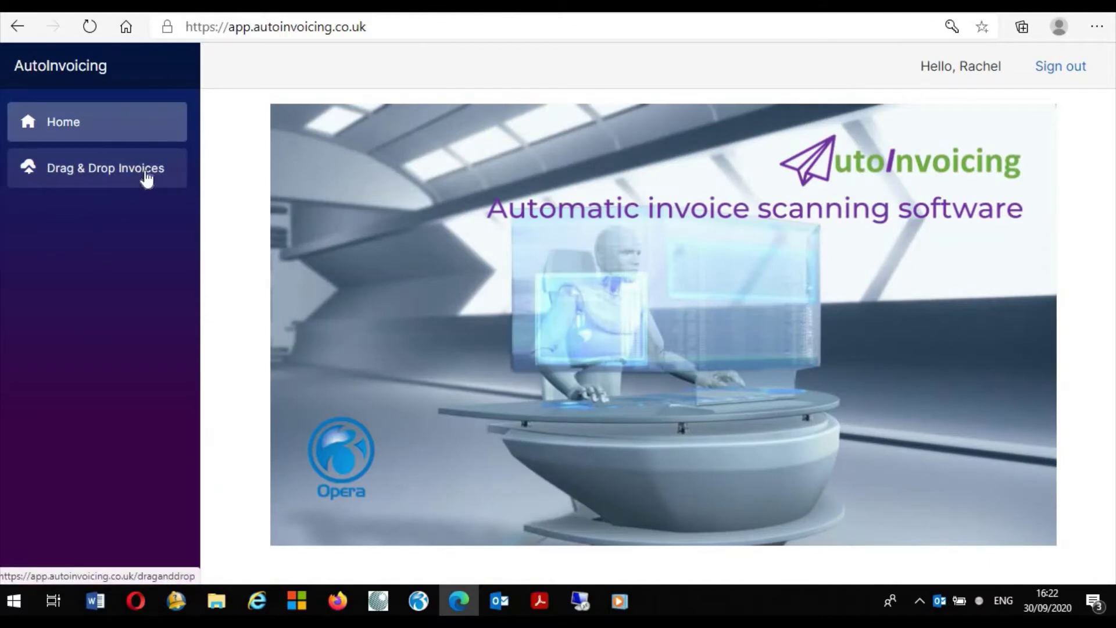
Step: Upload BFTRENTINV553.pdf and CARTERSINV779.pdf onto the Drag & Drop Invoices drop zone
{"action": "left_click", "coordinate": [148, 175]}
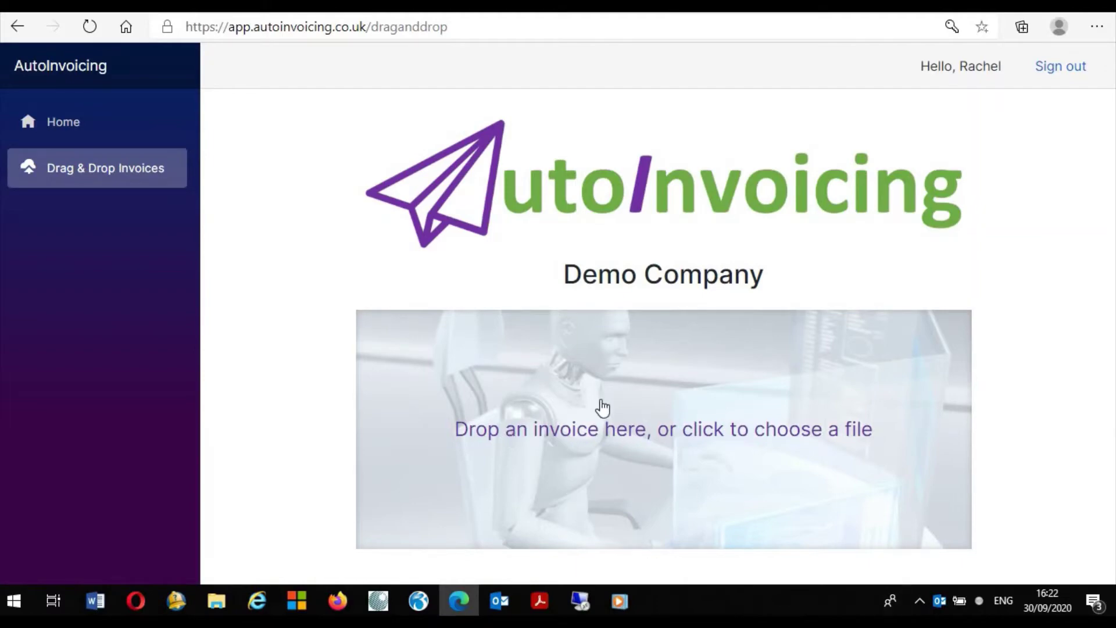
{"action": "left_click", "coordinate": [644, 381]}
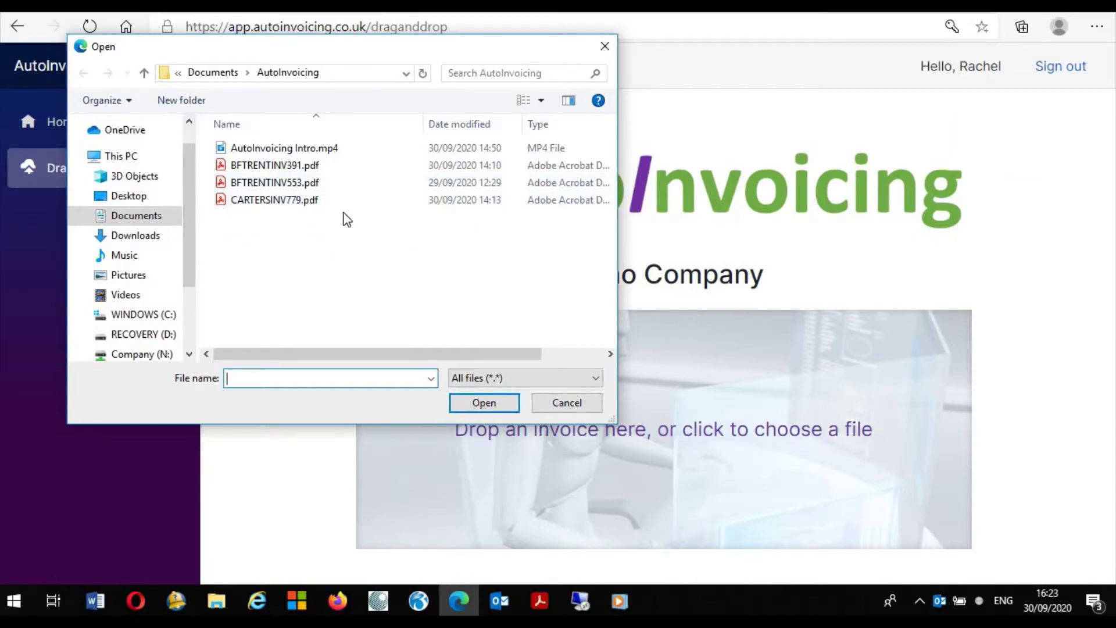
{"action": "left_click_drag", "start_coordinate": [323, 184], "coordinate": [745, 473]}
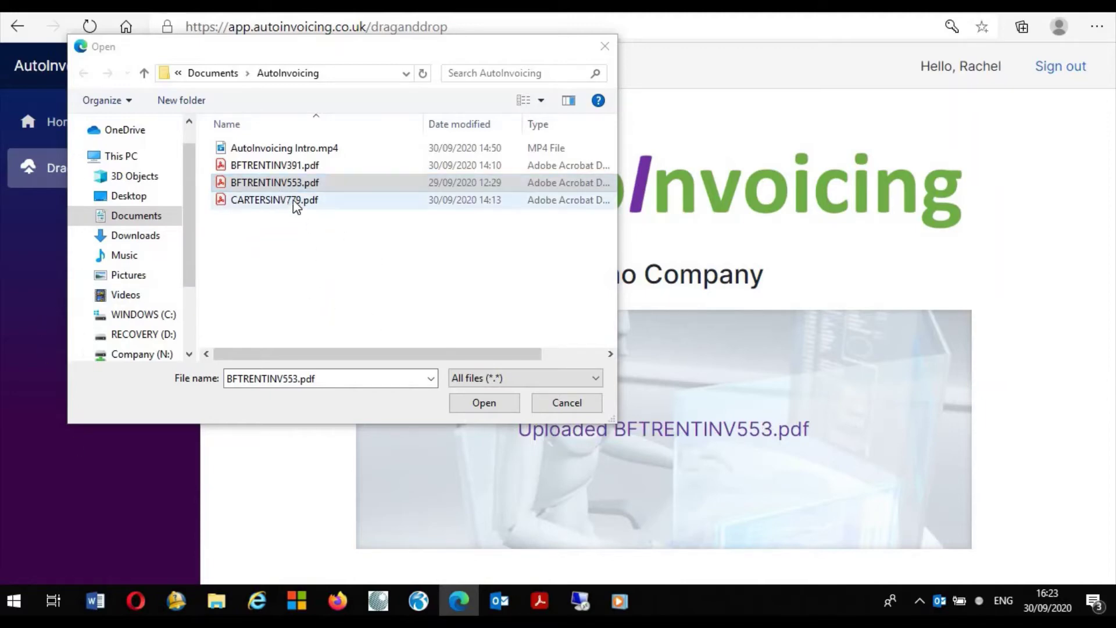
{"action": "left_click_drag", "start_coordinate": [297, 206], "coordinate": [717, 481]}
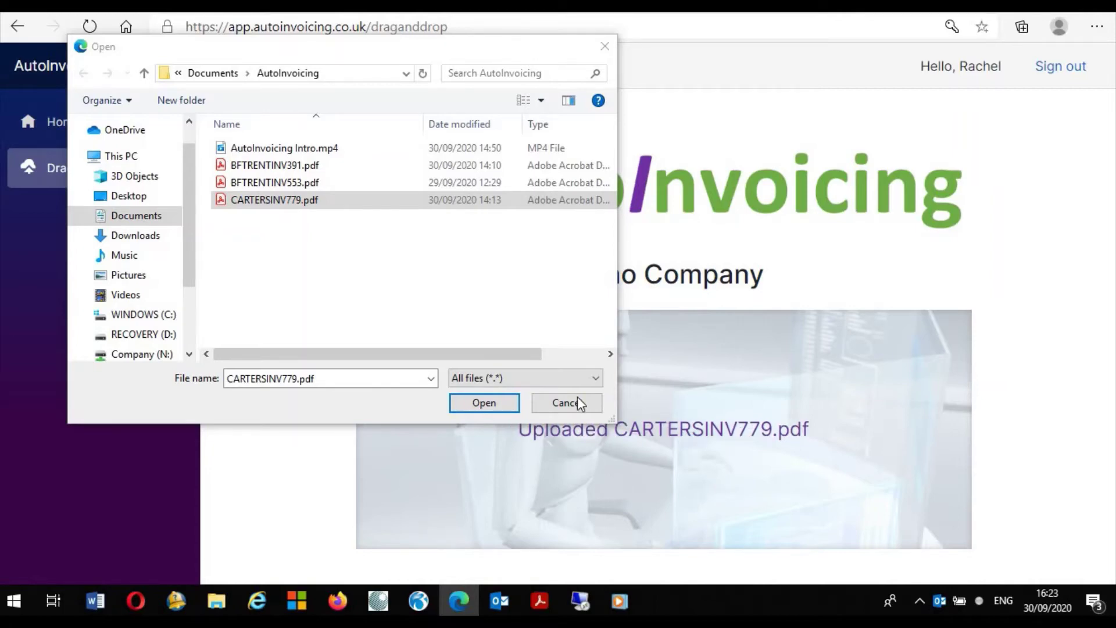
{"action": "left_click", "coordinate": [605, 46]}
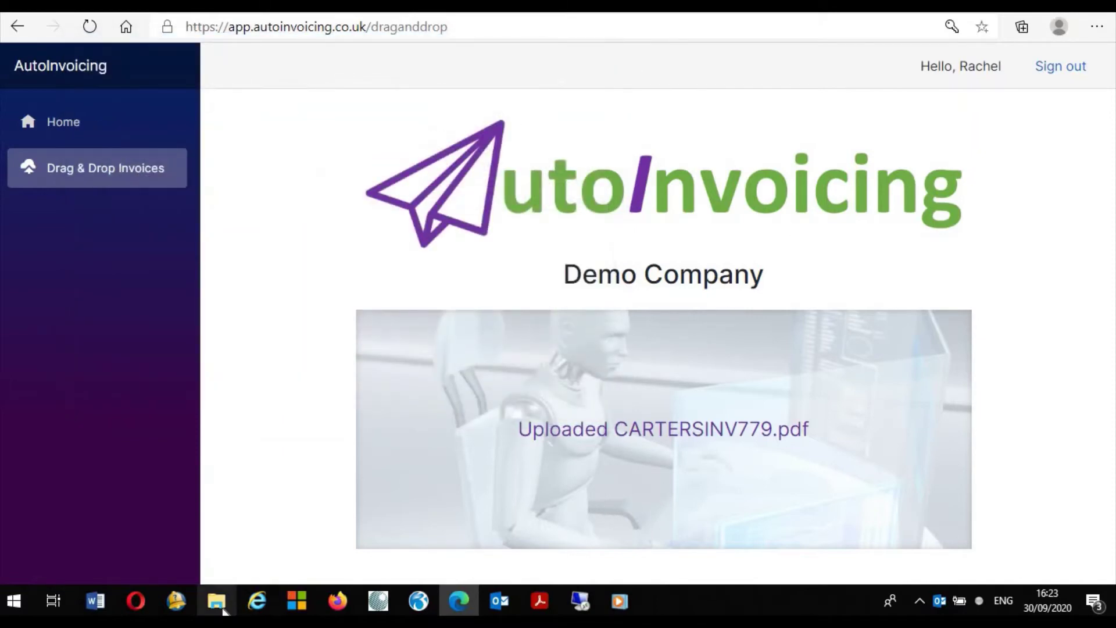
Step: Open CARTERSINV779.pdf from the AutoInvoicing folder, review it full screen, then close it
{"action": "left_click", "coordinate": [216, 600]}
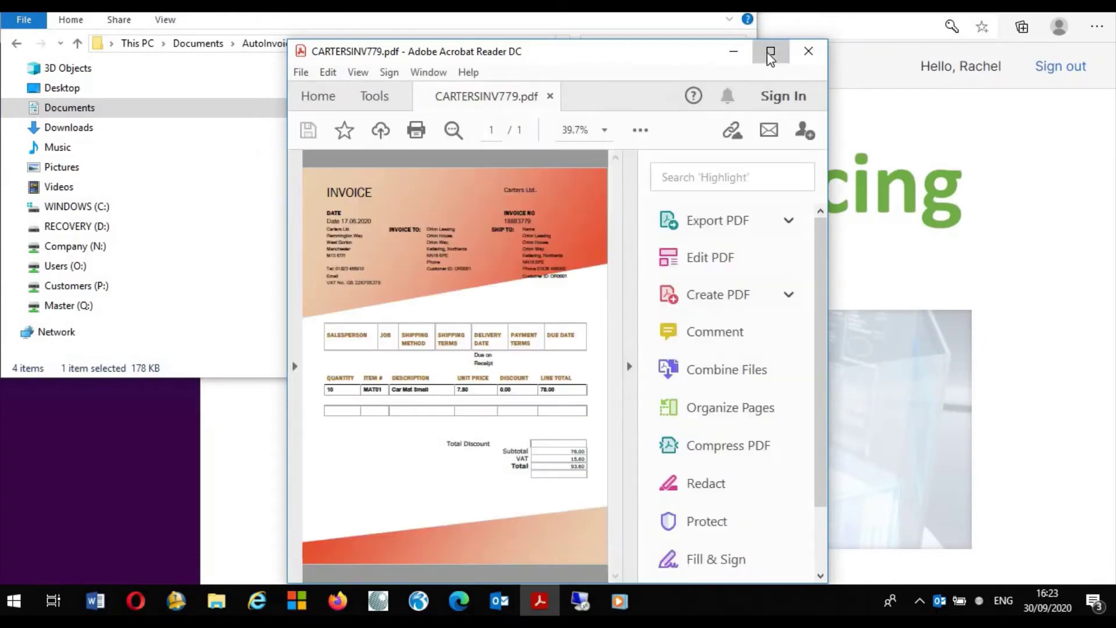
{"action": "left_click", "coordinate": [771, 50]}
{"action": "scroll", "coordinate": [387, 312], "scroll_direction": "down", "scroll_amount": 2}
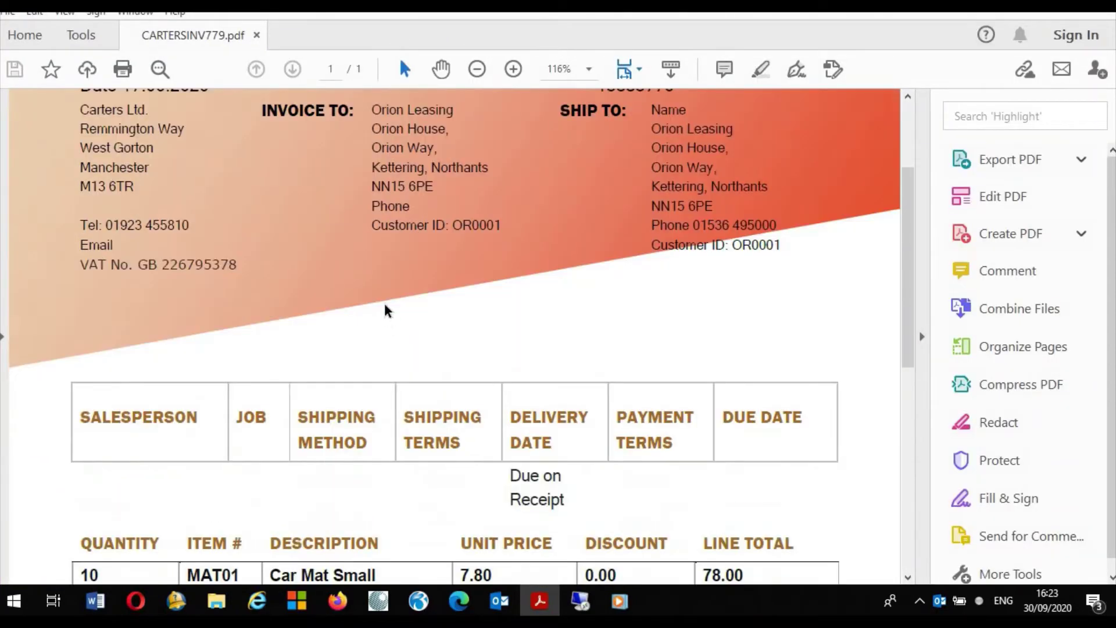
{"action": "scroll", "coordinate": [392, 301], "scroll_direction": "up", "scroll_amount": 1}
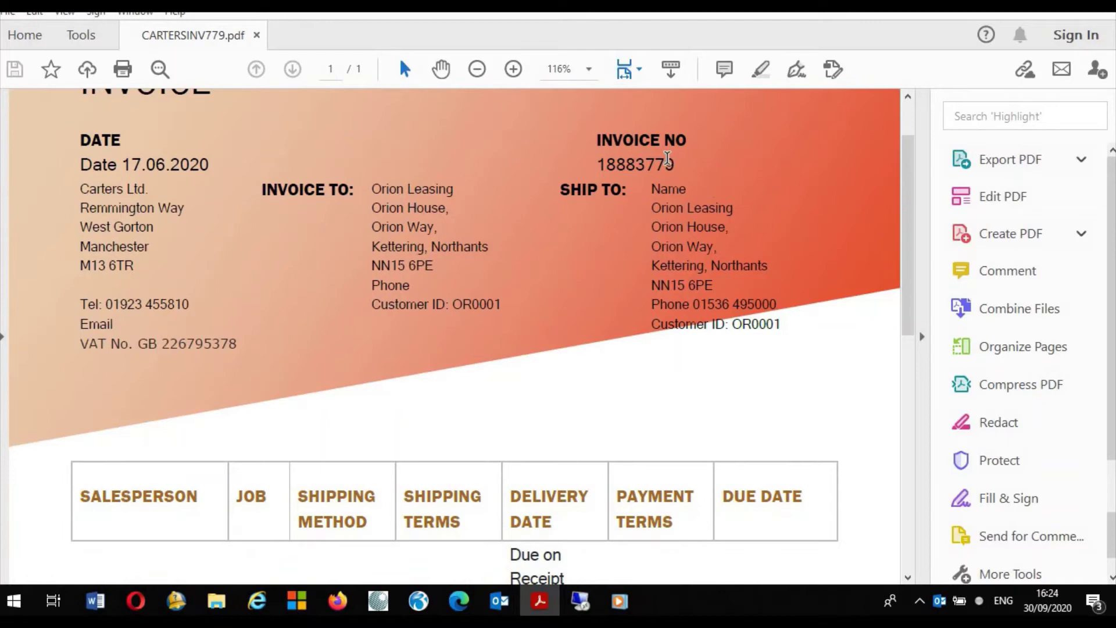
{"action": "scroll", "coordinate": [480, 372], "scroll_direction": "down", "scroll_amount": 4}
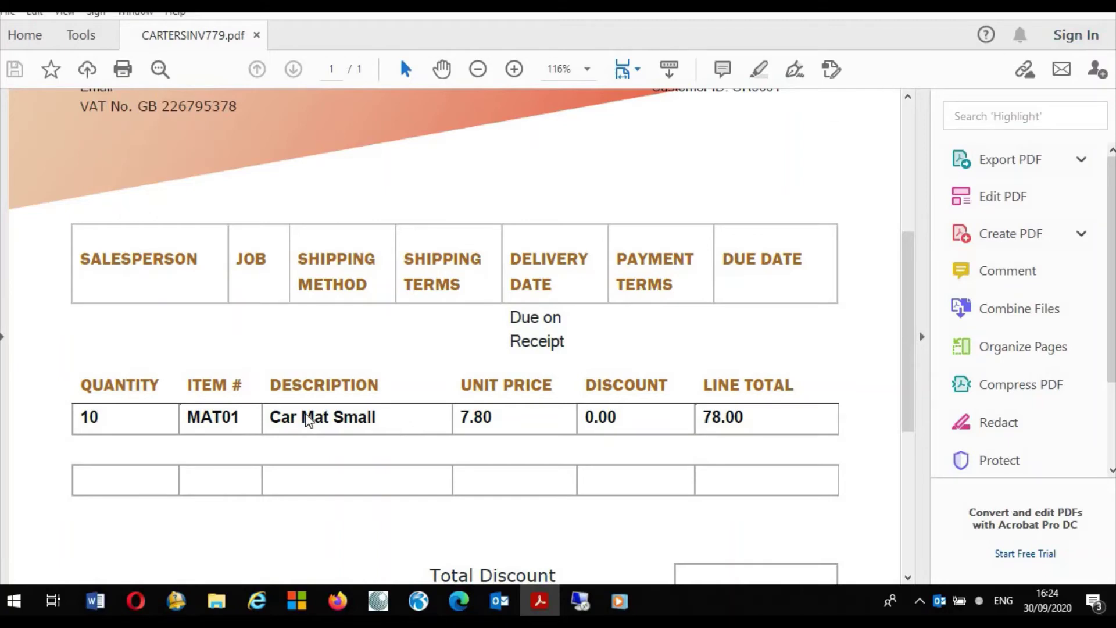
{"action": "key", "text": "alt+F4"}
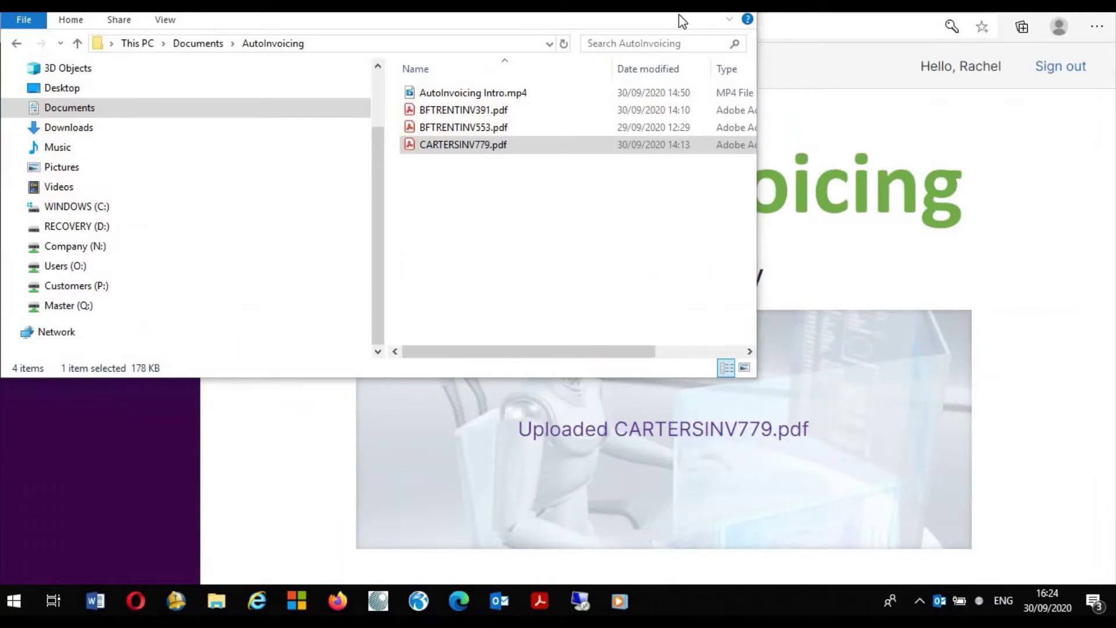
Step: Switch to the Opera 3 remote session and launch Financials > Purchase > AutoInvoicing
{"action": "left_click", "coordinate": [735, 514]}
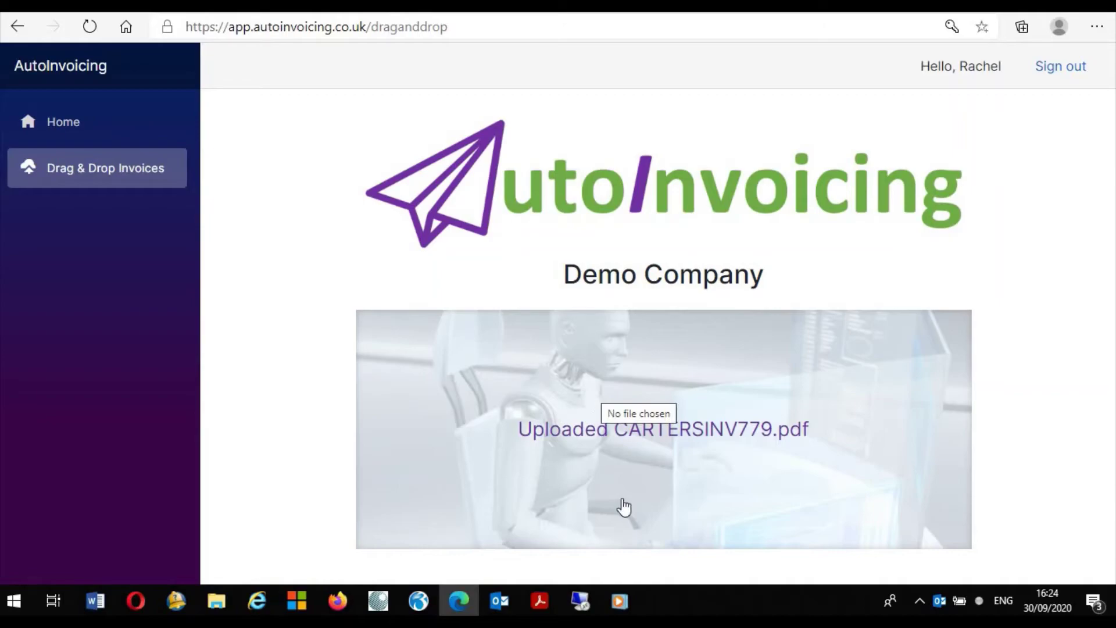
{"action": "left_click", "coordinate": [581, 603]}
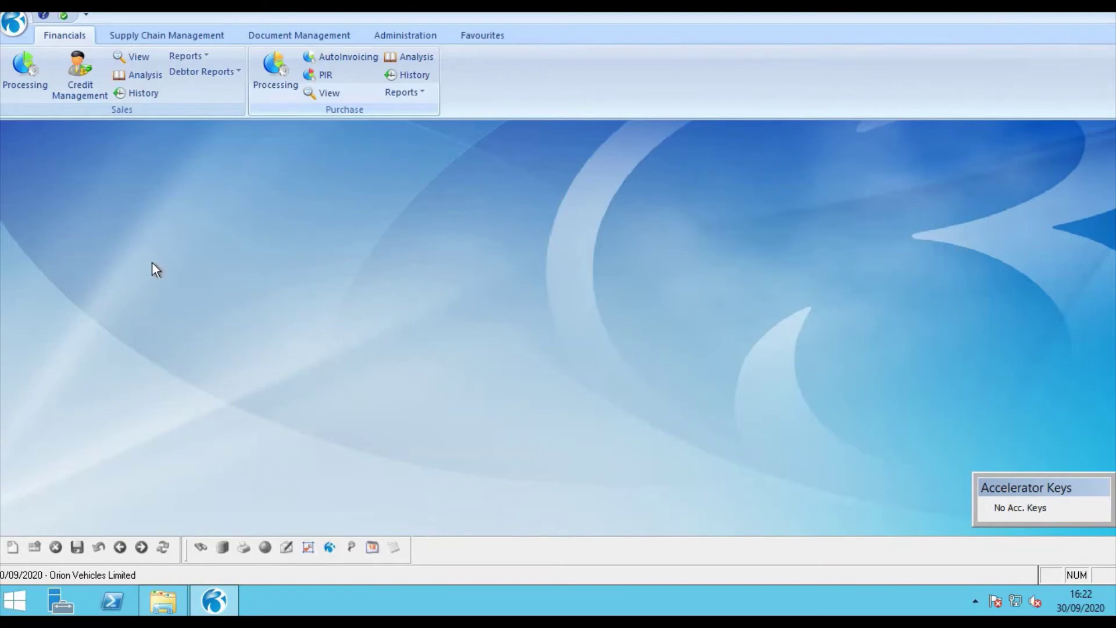
{"action": "left_click", "coordinate": [356, 55]}
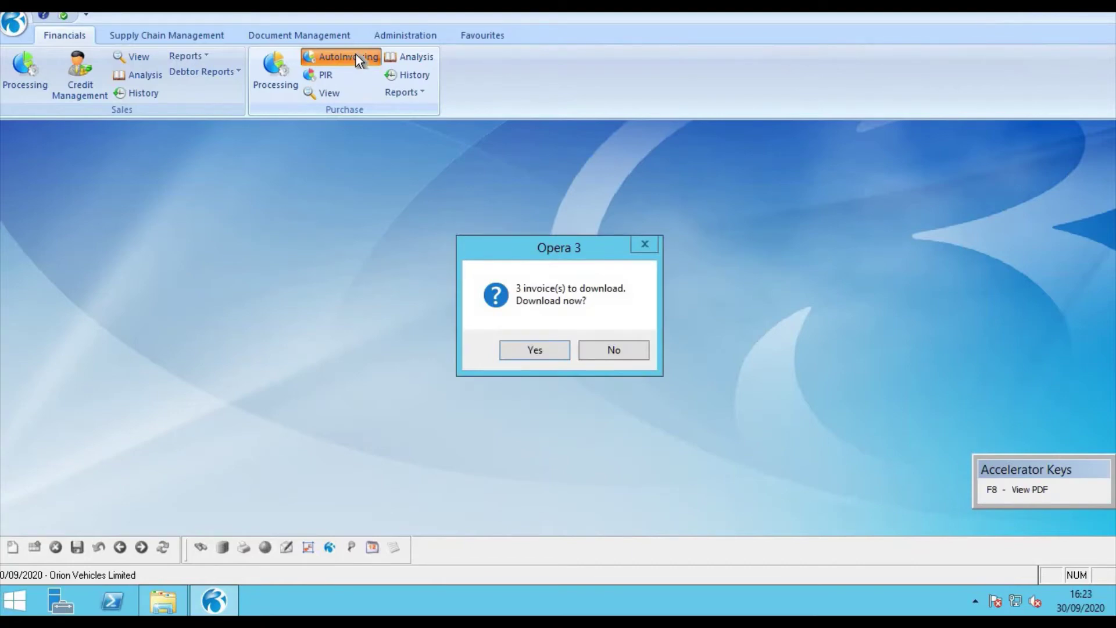
Step: Download the 3 waiting invoices and confirm the B & F Trent invoice 18933391 details
{"action": "left_click", "coordinate": [534, 351]}
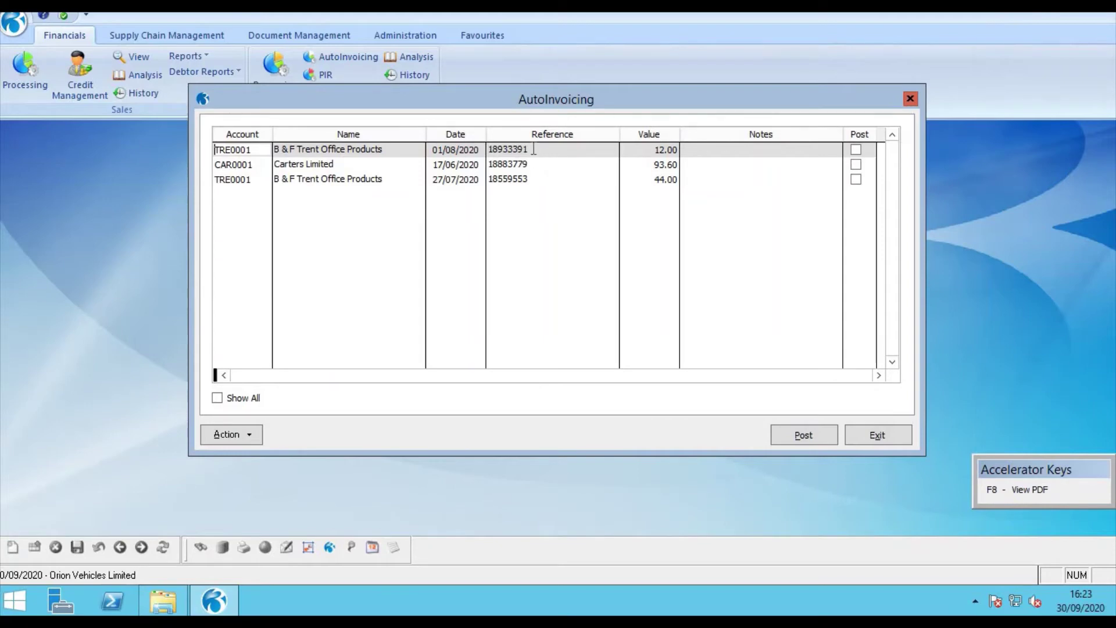
{"action": "left_click", "coordinate": [532, 150]}
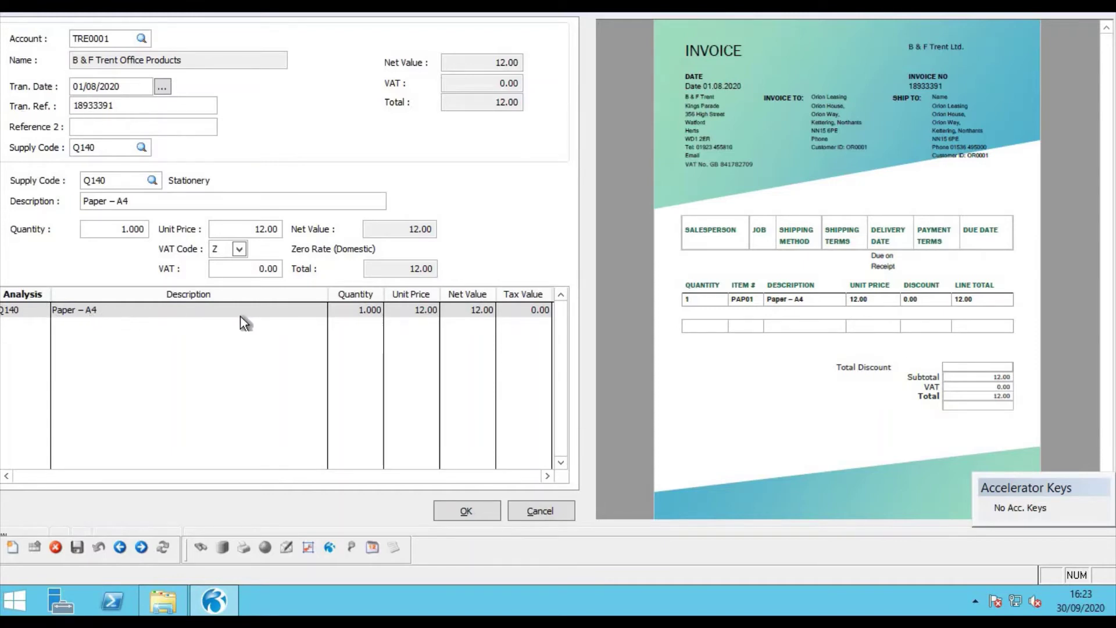
{"action": "left_click", "coordinate": [473, 511]}
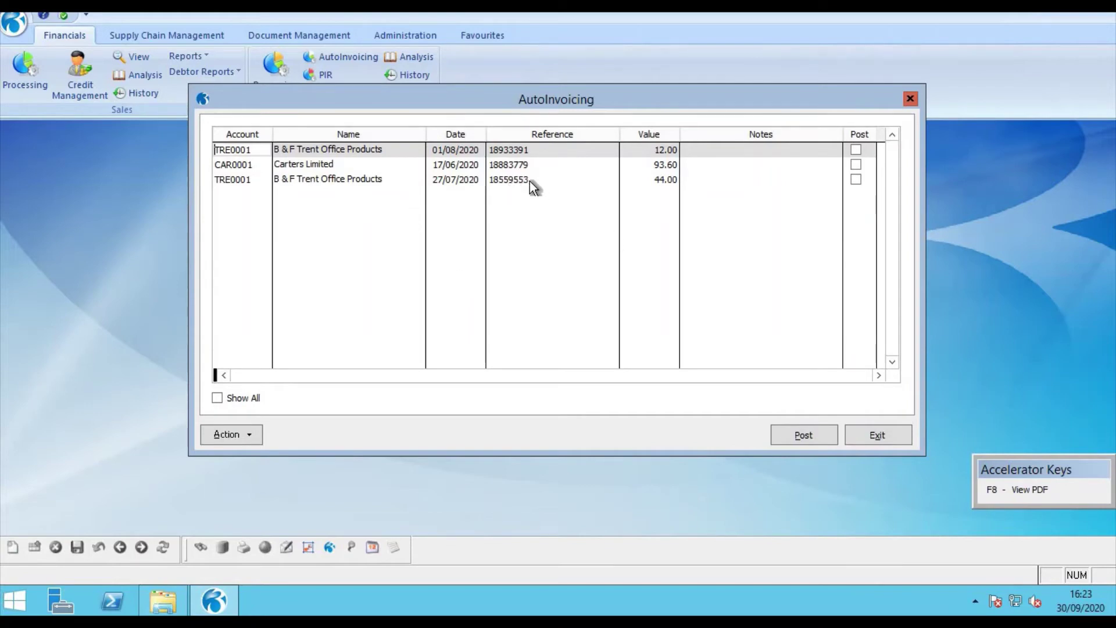
Step: Open the 27/07/2020 TRE0001 invoice, enter Reference 2 as 'Reference2', and save it
{"action": "double_click", "coordinate": [357, 180]}
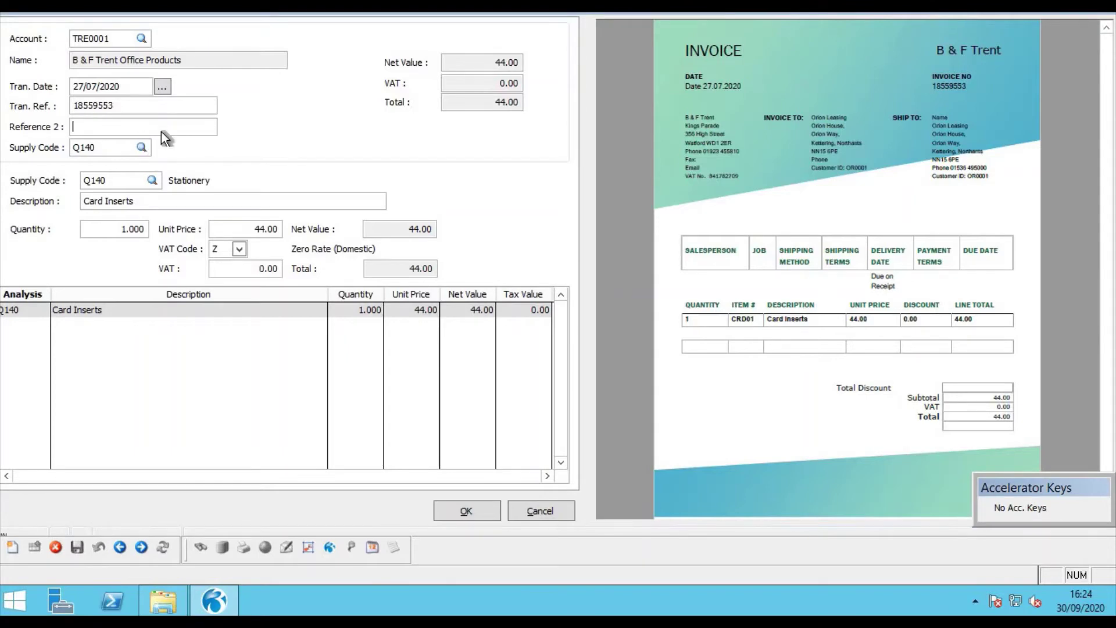
{"action": "type", "text": "Refere"}
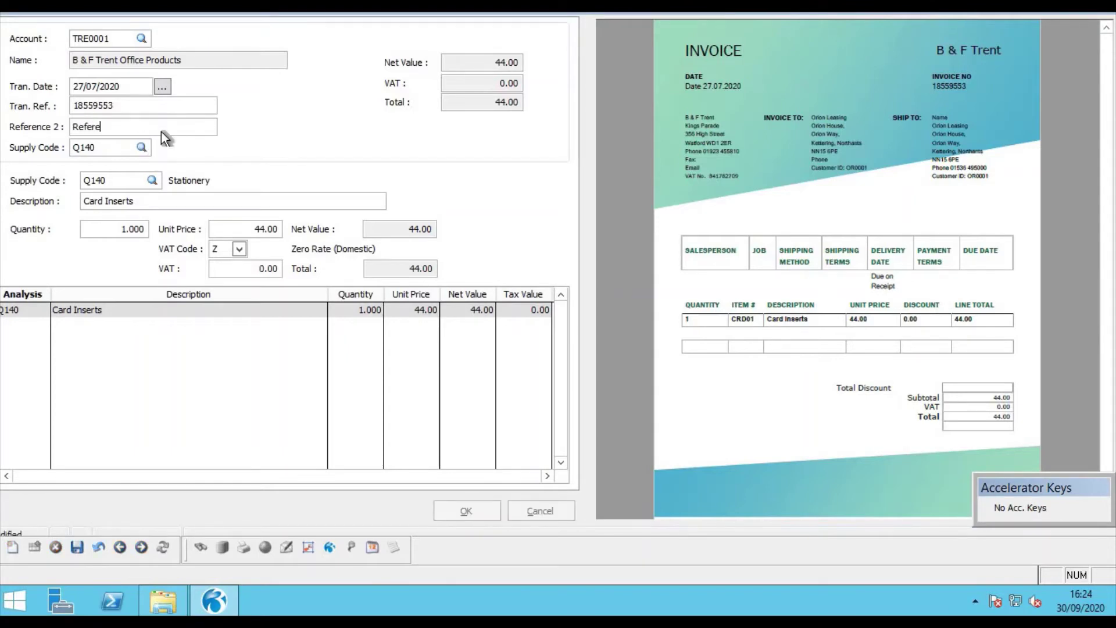
{"action": "type", "text": "nce2"}
{"action": "key", "text": "Tab"}
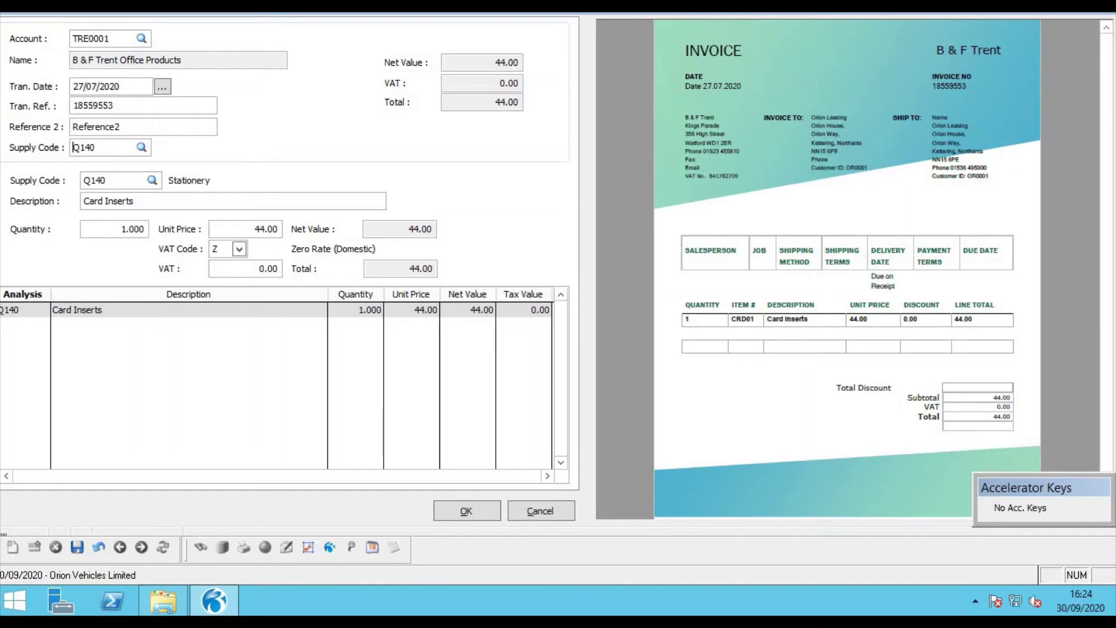
{"action": "left_click", "coordinate": [471, 515]}
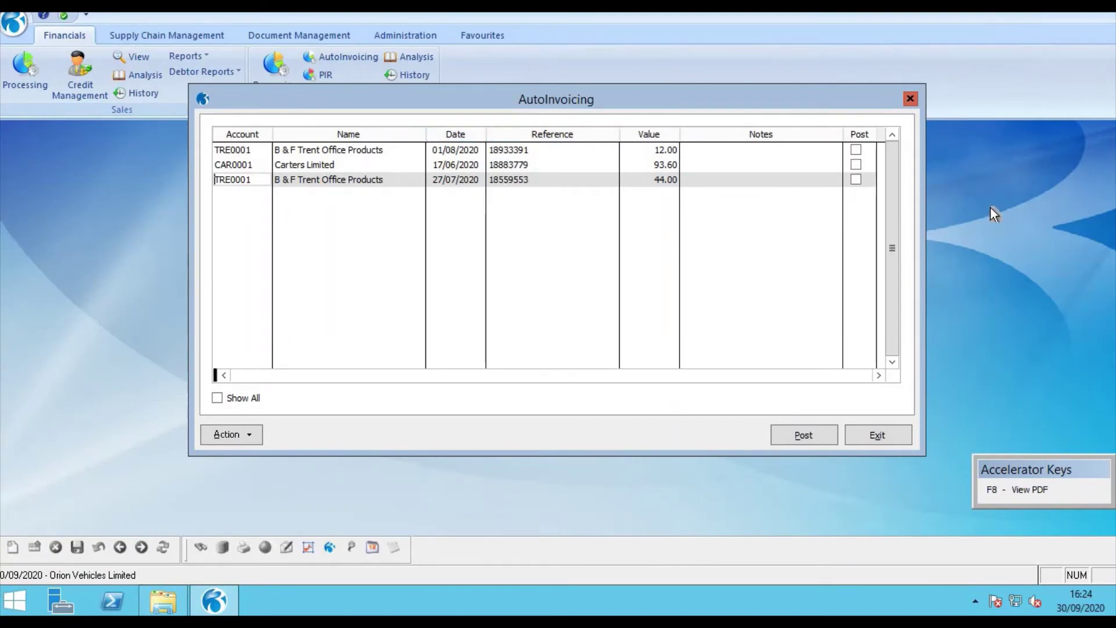
Step: Tick Post on the 12.00, 93.60 and 44.00 invoices, post them to the PIR, then exit
{"action": "left_click", "coordinate": [856, 180]}
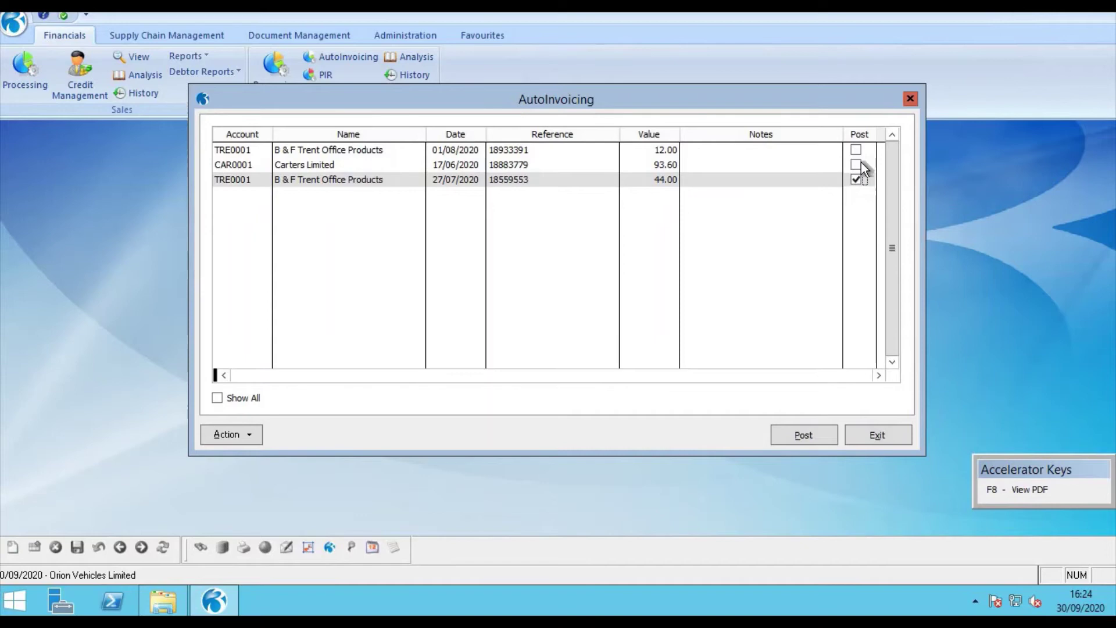
{"action": "left_click", "coordinate": [857, 165]}
{"action": "left_click", "coordinate": [857, 150]}
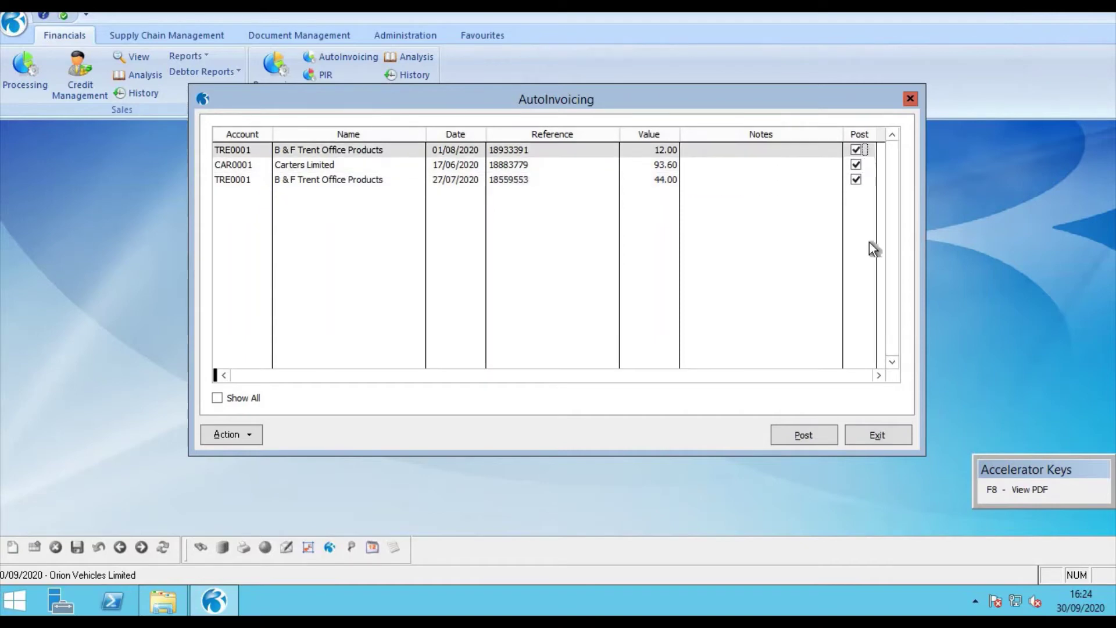
{"action": "left_click", "coordinate": [811, 435]}
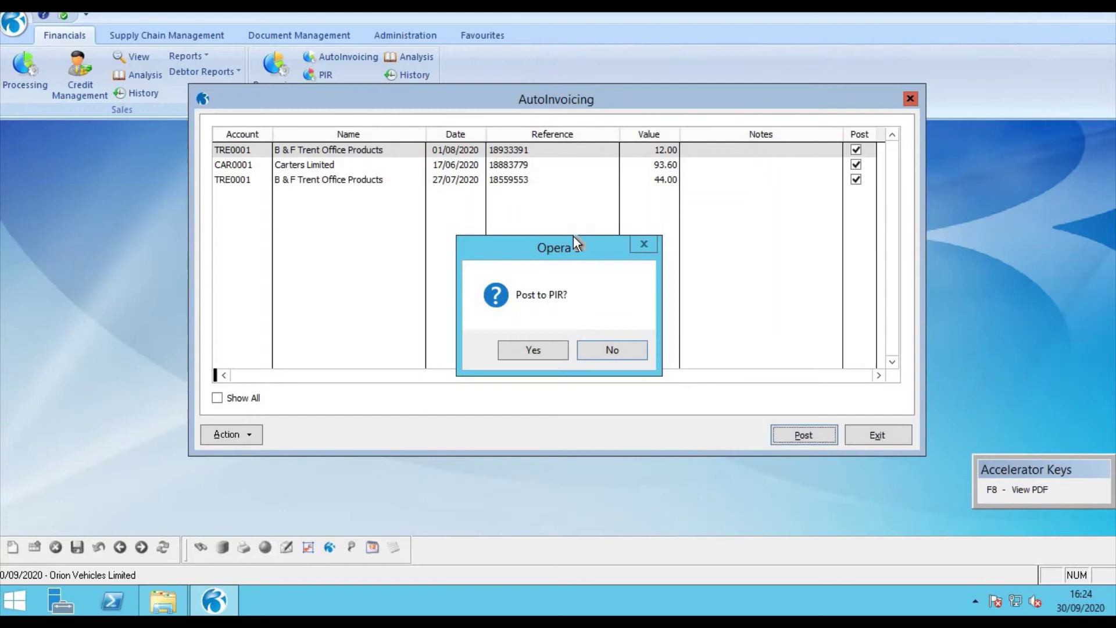
{"action": "left_click", "coordinate": [544, 350]}
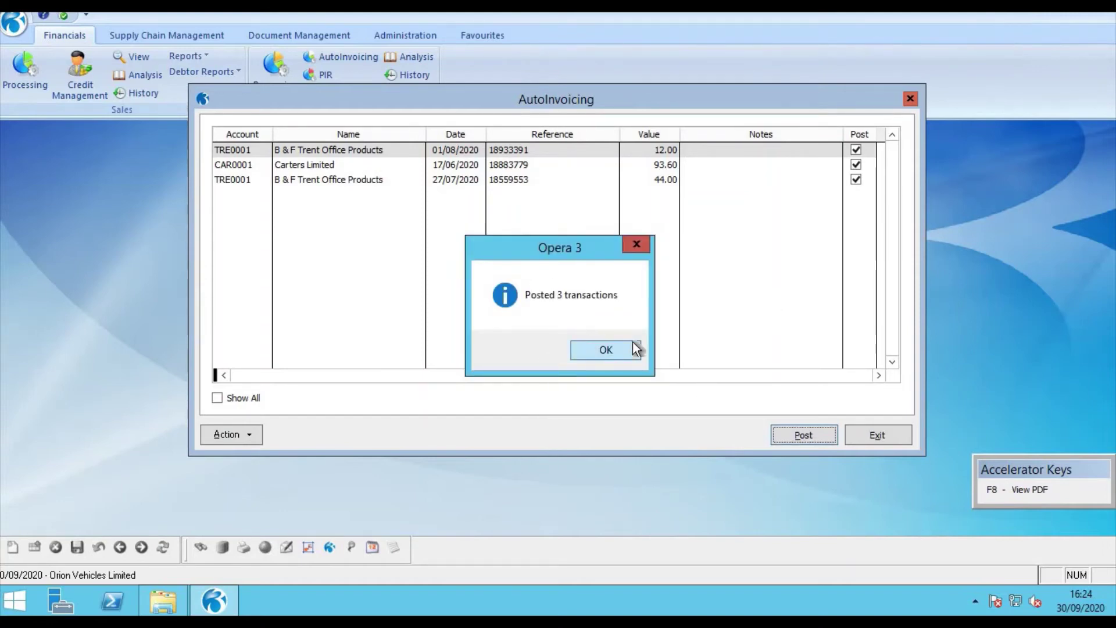
{"action": "left_click", "coordinate": [616, 351]}
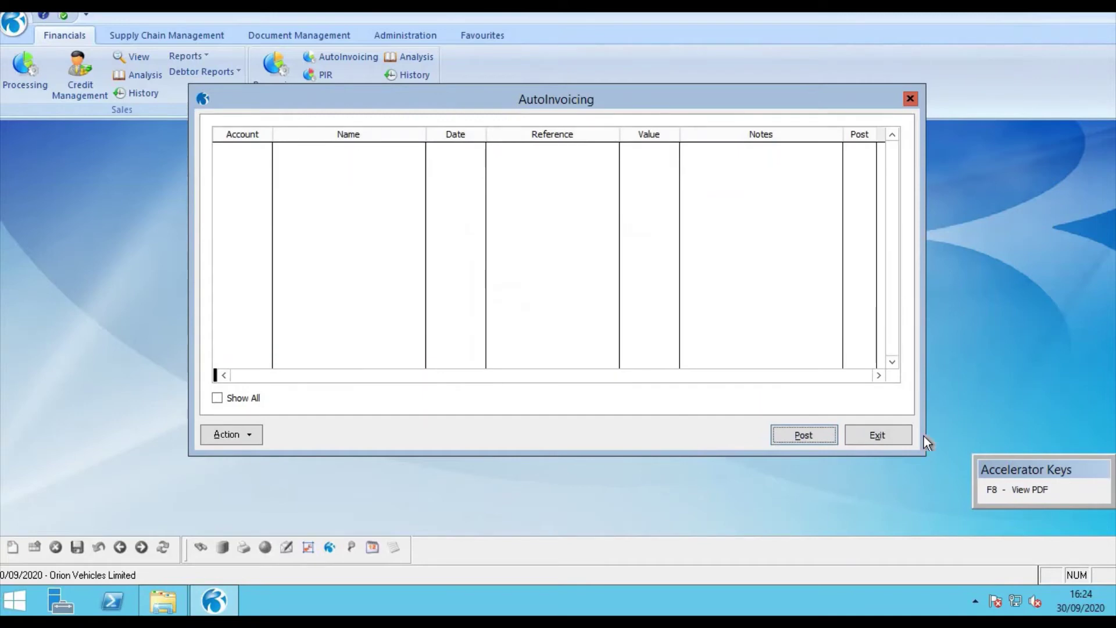
{"action": "left_click", "coordinate": [878, 435]}
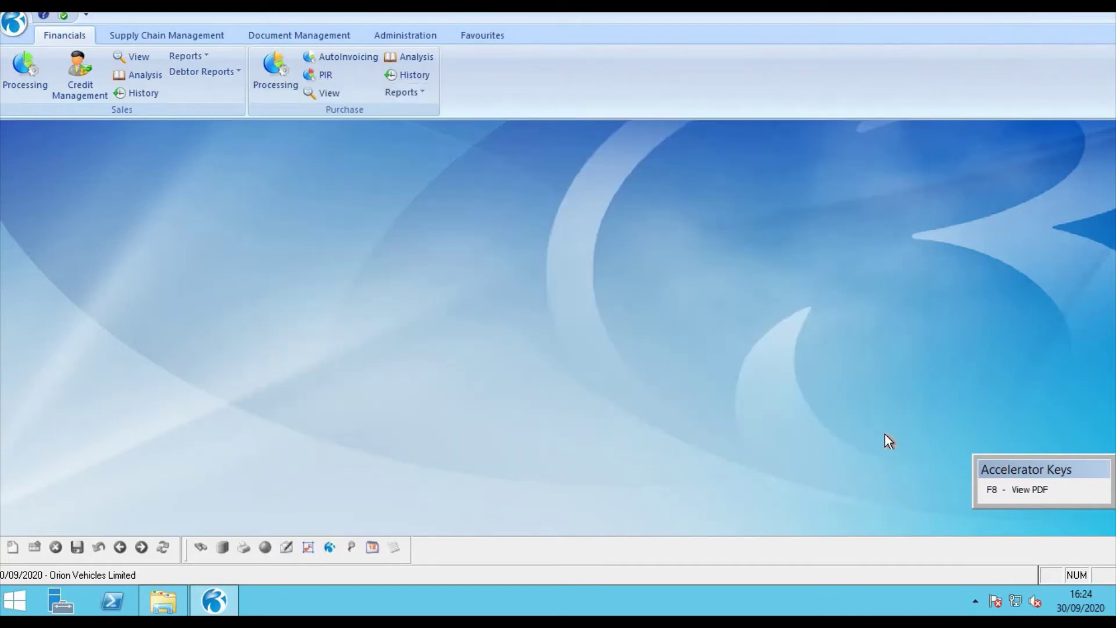
Step: Open PIR processing and select supplier account CAR0001, Carters Limited
{"action": "left_click", "coordinate": [320, 77]}
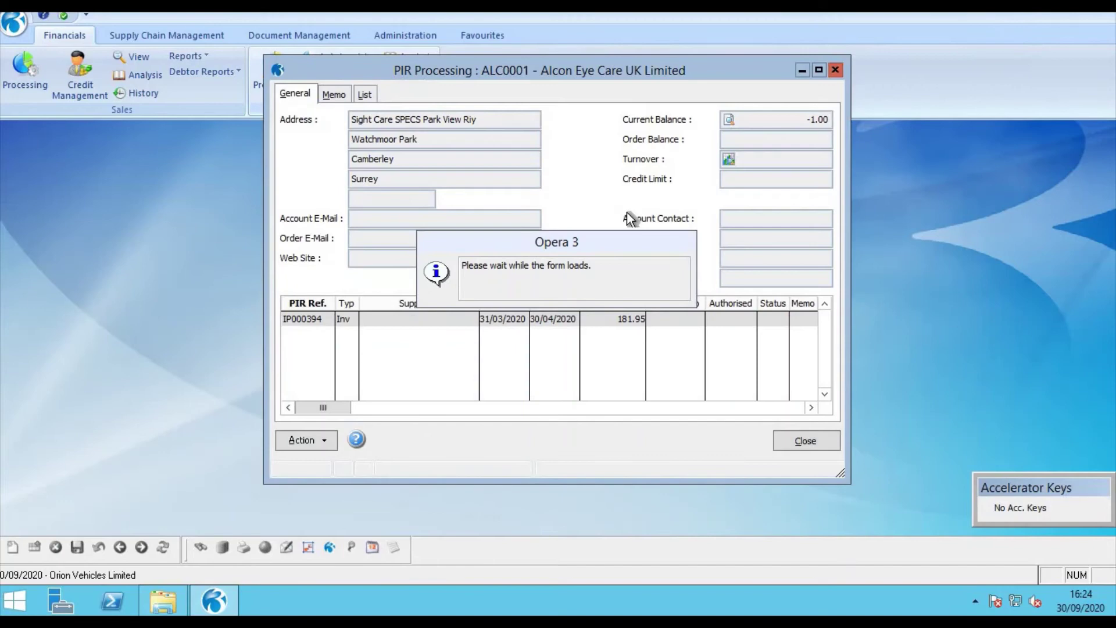
{"action": "left_click", "coordinate": [363, 94]}
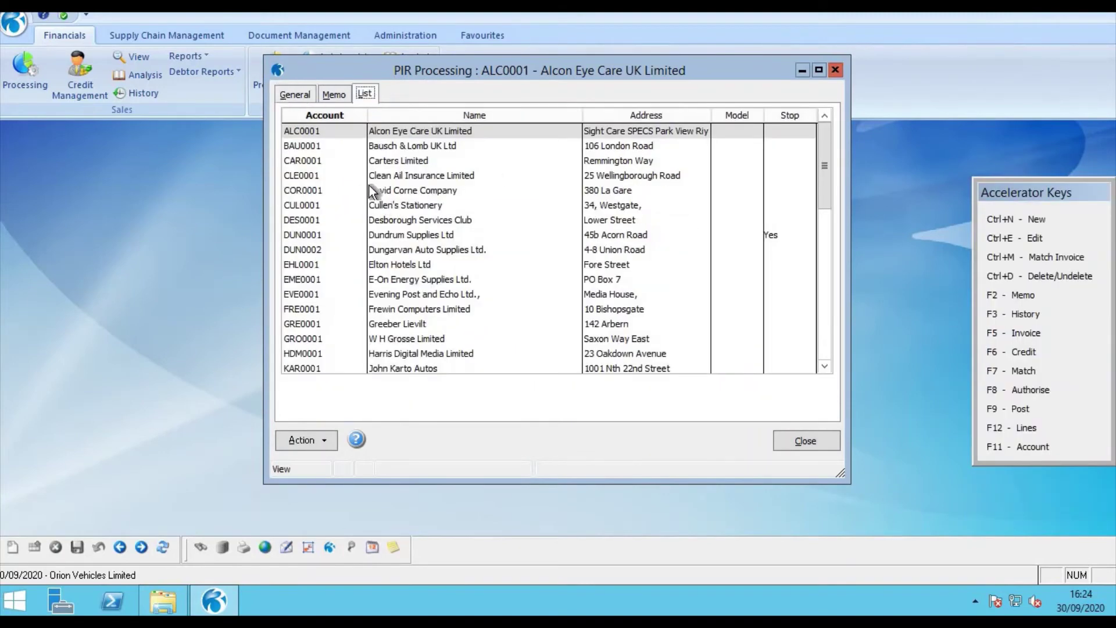
{"action": "left_click", "coordinate": [412, 163]}
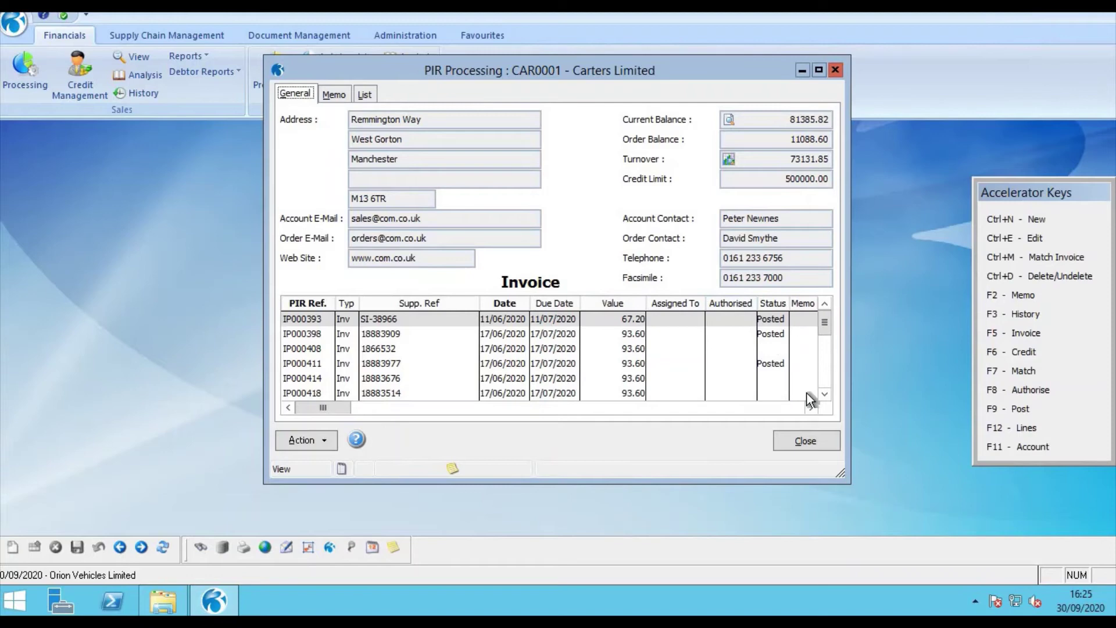
Step: Scroll the invoice grid down and select invoice IP000438
{"action": "left_click", "coordinate": [826, 398]}
{"action": "left_click", "coordinate": [823, 393]}
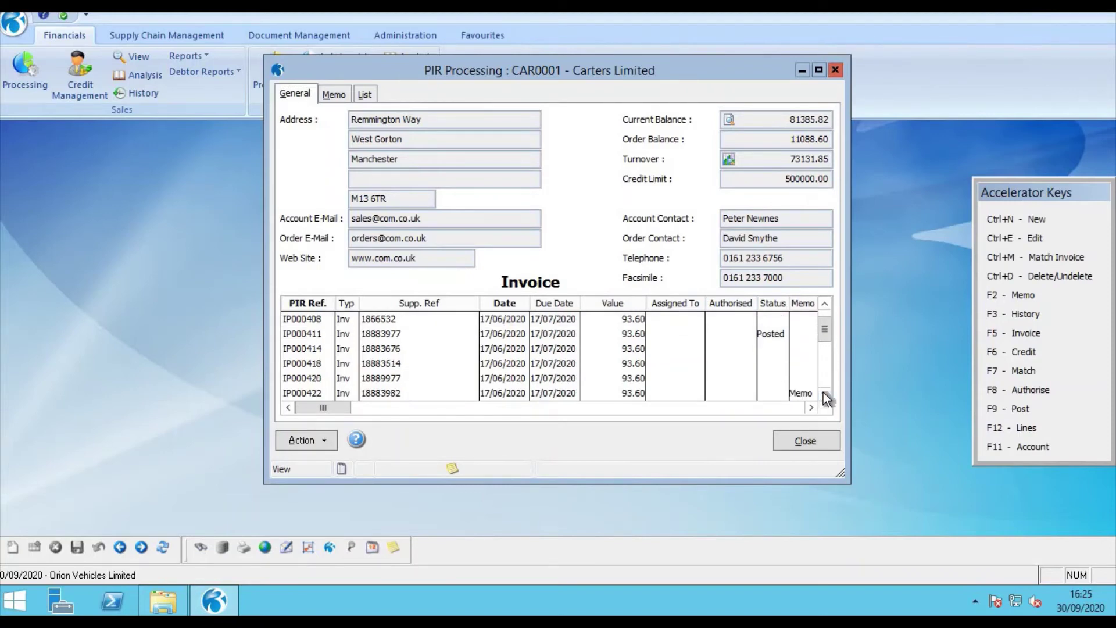
{"action": "left_click", "coordinate": [823, 393]}
{"action": "left_click", "coordinate": [823, 392]}
{"action": "left_click", "coordinate": [824, 393]}
{"action": "left_click", "coordinate": [823, 393]}
{"action": "left_click", "coordinate": [824, 392]}
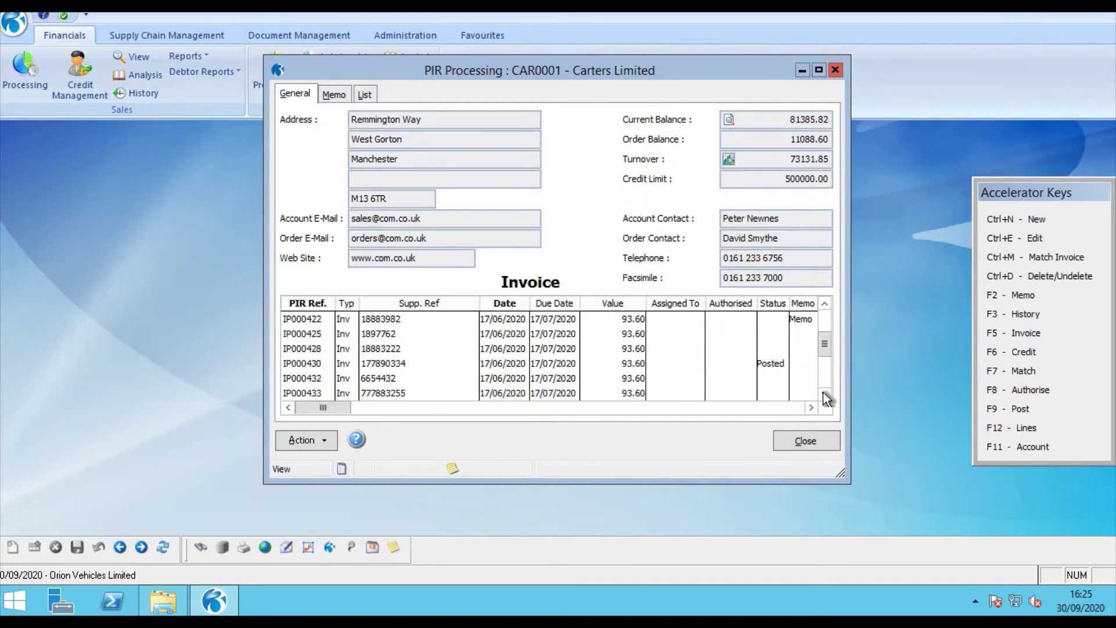
{"action": "left_click", "coordinate": [823, 393]}
{"action": "left_click", "coordinate": [824, 392]}
{"action": "left_click", "coordinate": [823, 392]}
{"action": "left_click", "coordinate": [824, 392]}
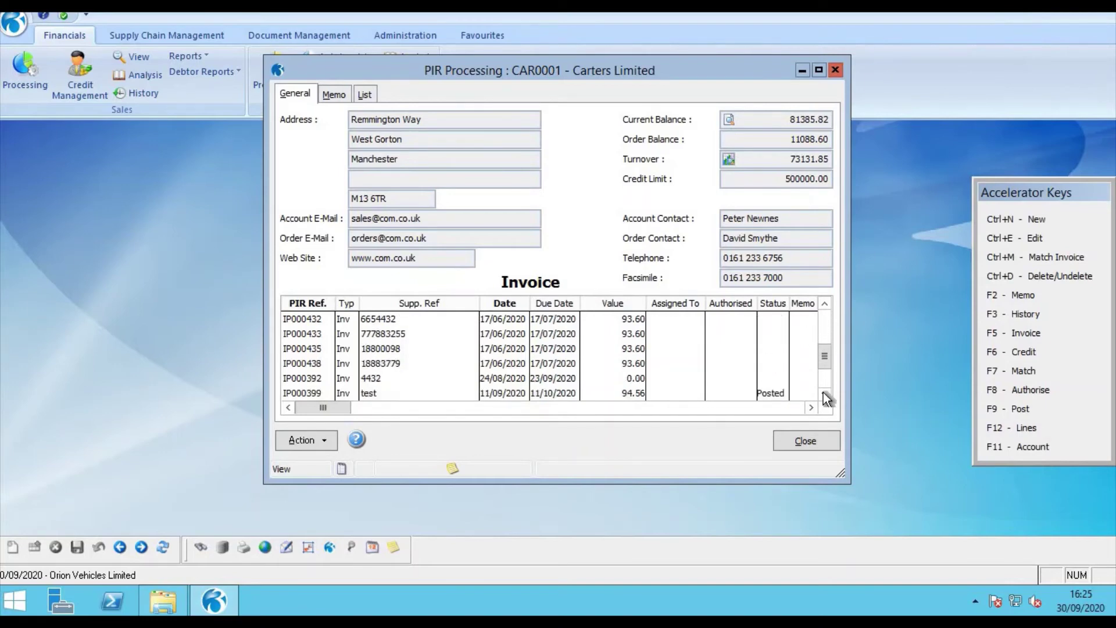
{"action": "double_click", "coordinate": [386, 366]}
{"action": "left_click", "coordinate": [321, 442]}
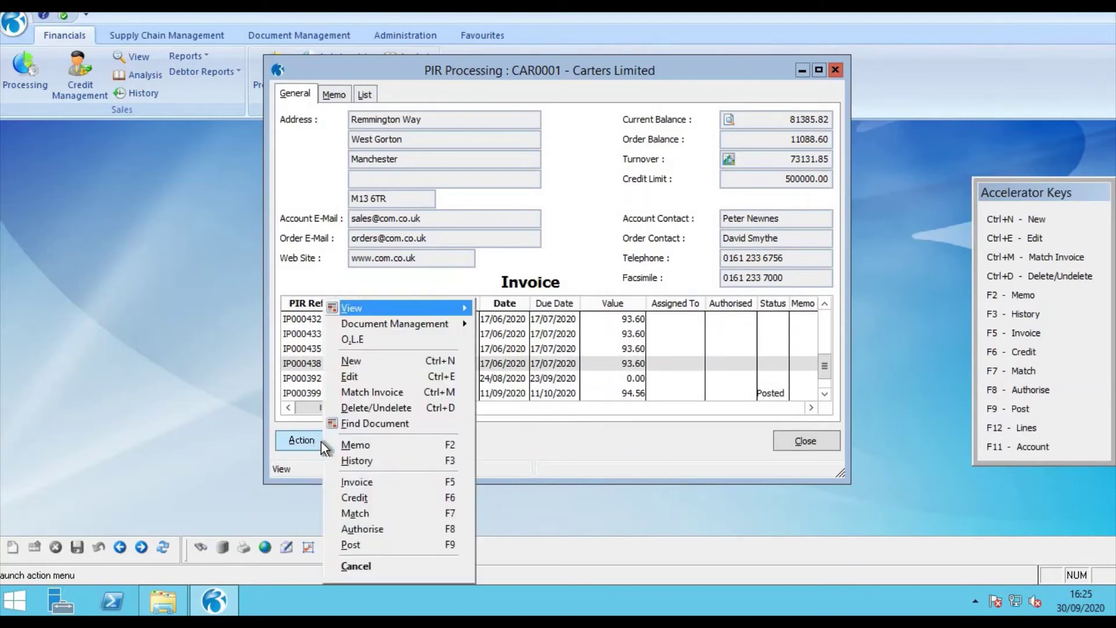
{"action": "left_click", "coordinate": [372, 375]}
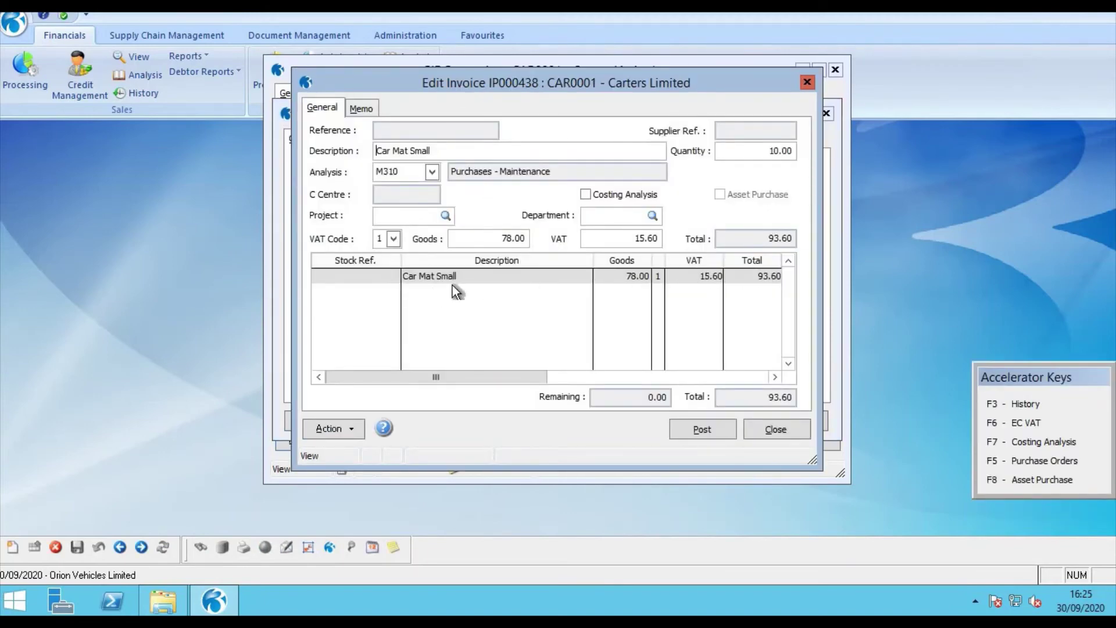
{"action": "left_click", "coordinate": [764, 428]}
{"action": "left_click", "coordinate": [816, 419]}
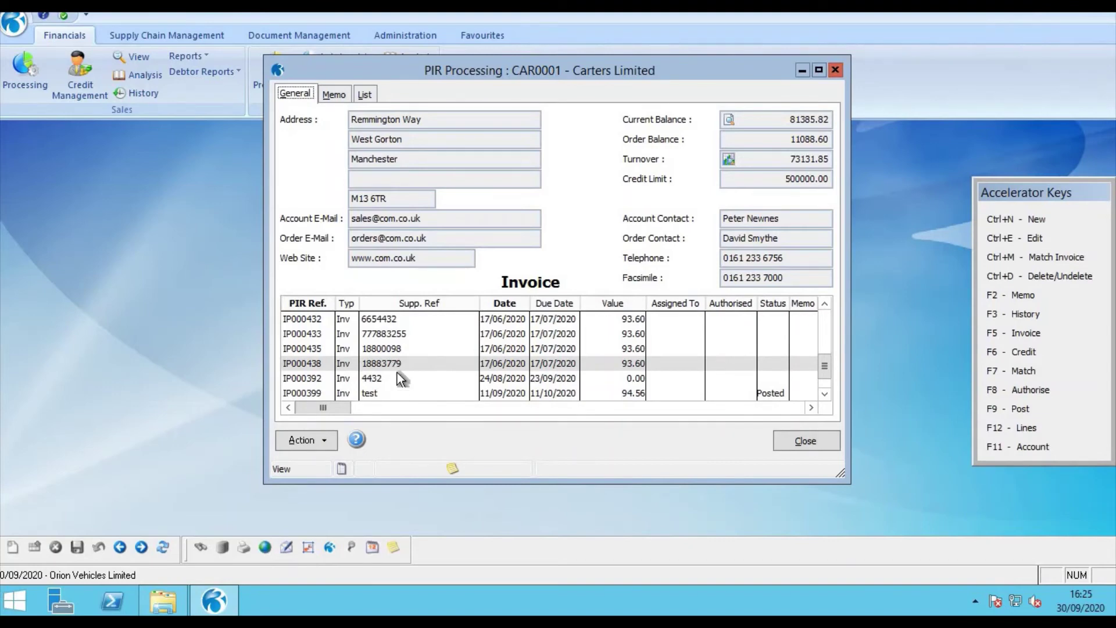
Step: Via Action > Match Invoice, tick POR00450 and match its Car Mat - Small line for quantity 10
{"action": "left_click", "coordinate": [326, 441]}
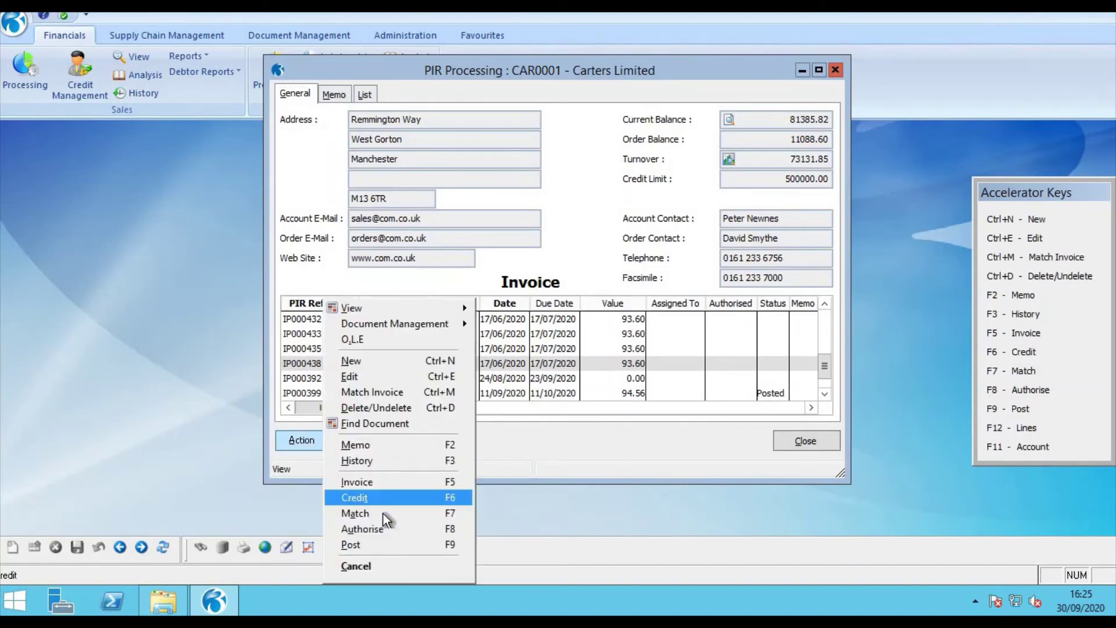
{"action": "left_click", "coordinate": [408, 393]}
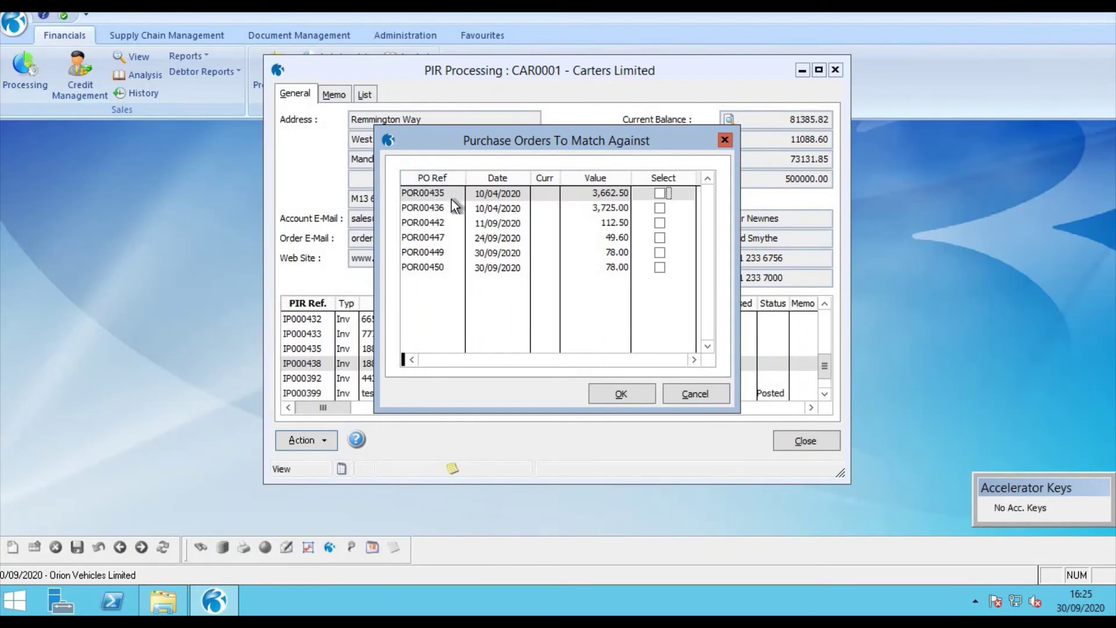
{"action": "left_click", "coordinate": [445, 267]}
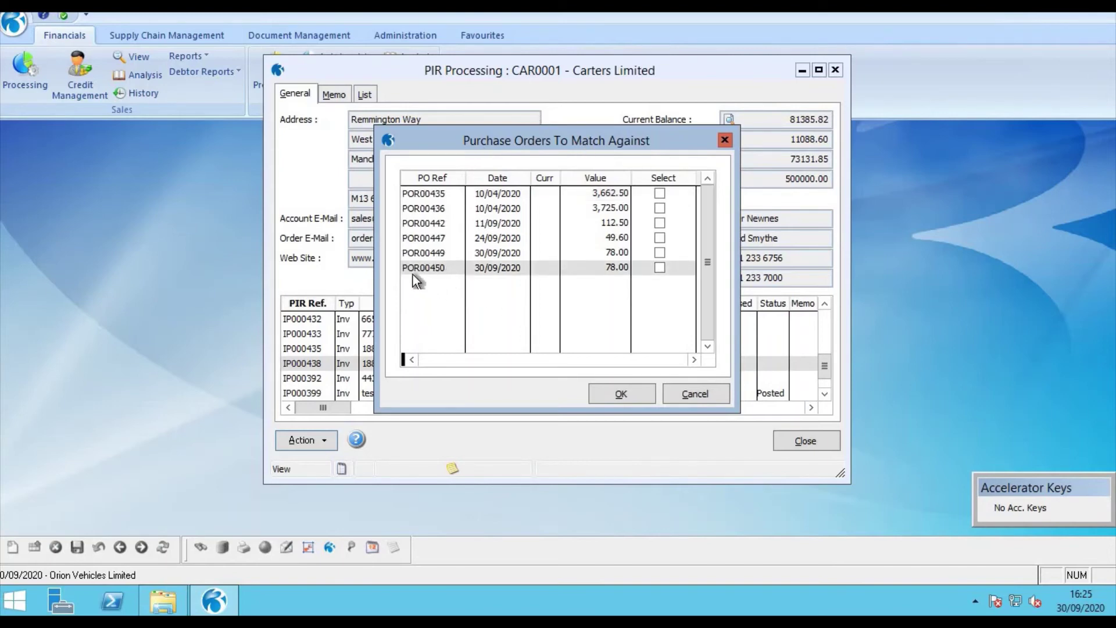
{"action": "left_click", "coordinate": [661, 269]}
{"action": "left_click", "coordinate": [621, 394]}
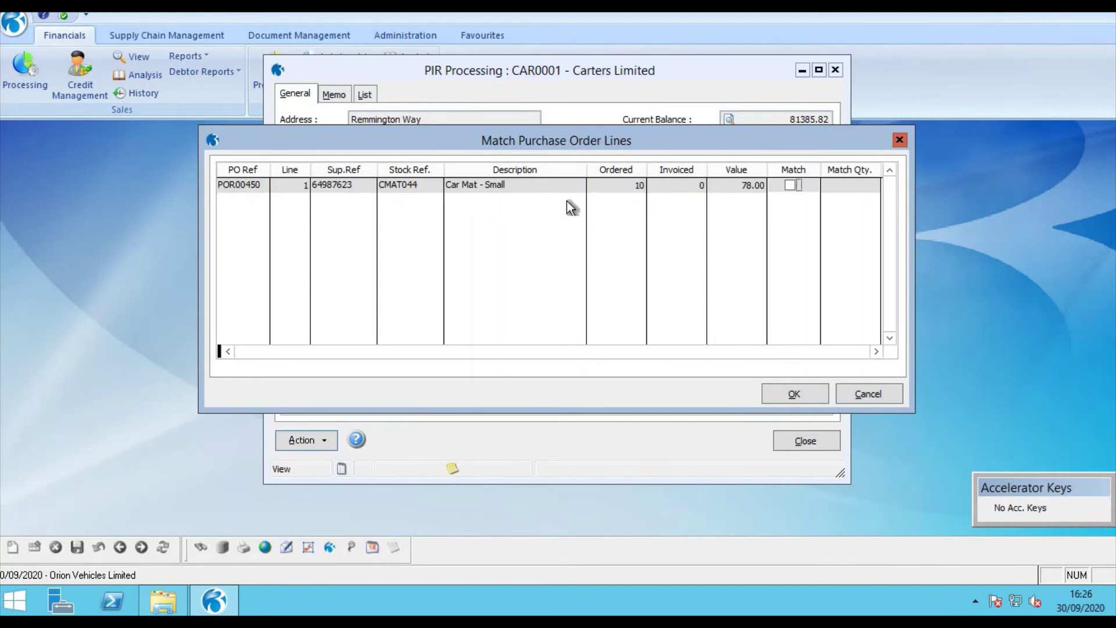
{"action": "left_click", "coordinate": [790, 186]}
{"action": "left_click", "coordinate": [799, 395]}
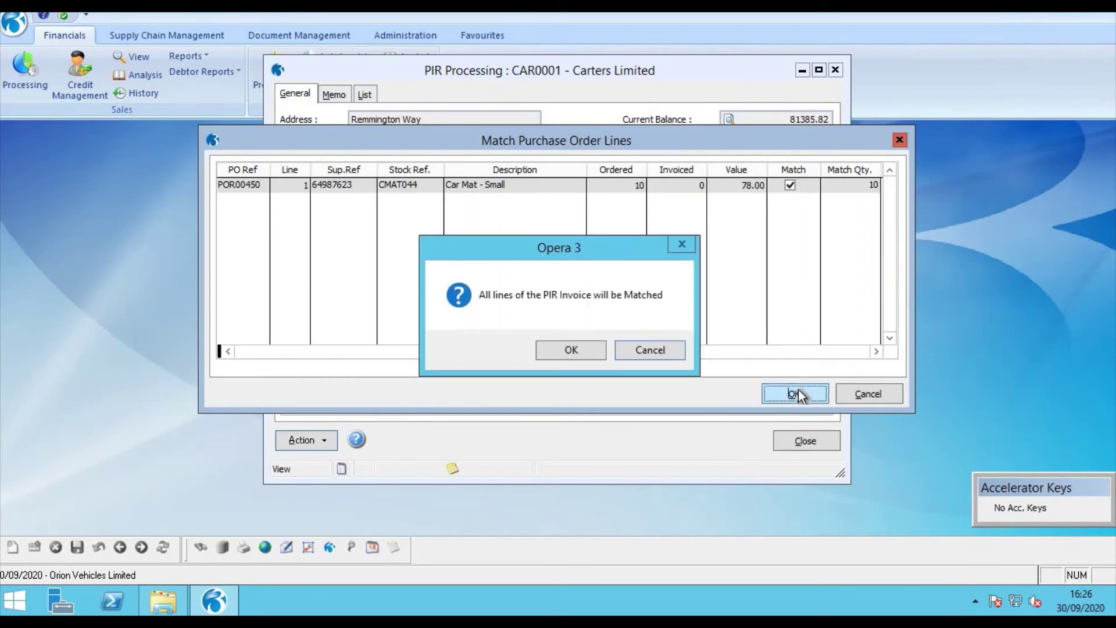
{"action": "left_click", "coordinate": [573, 350]}
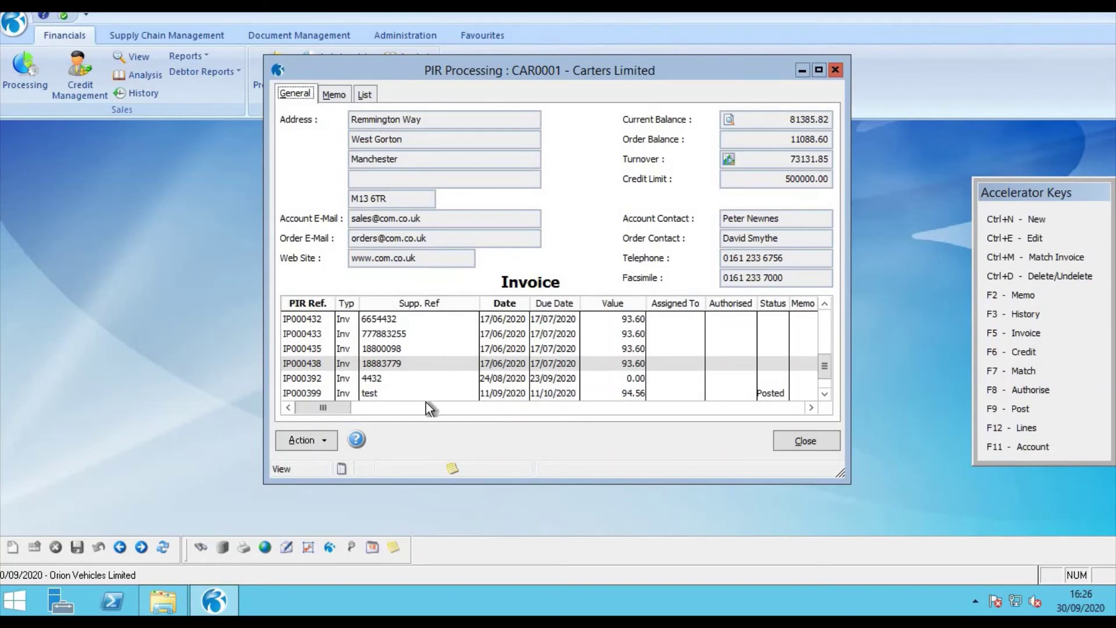
Step: Choose the B & F Trent Office Products supplier account in PIR Processing
{"action": "left_click", "coordinate": [364, 96]}
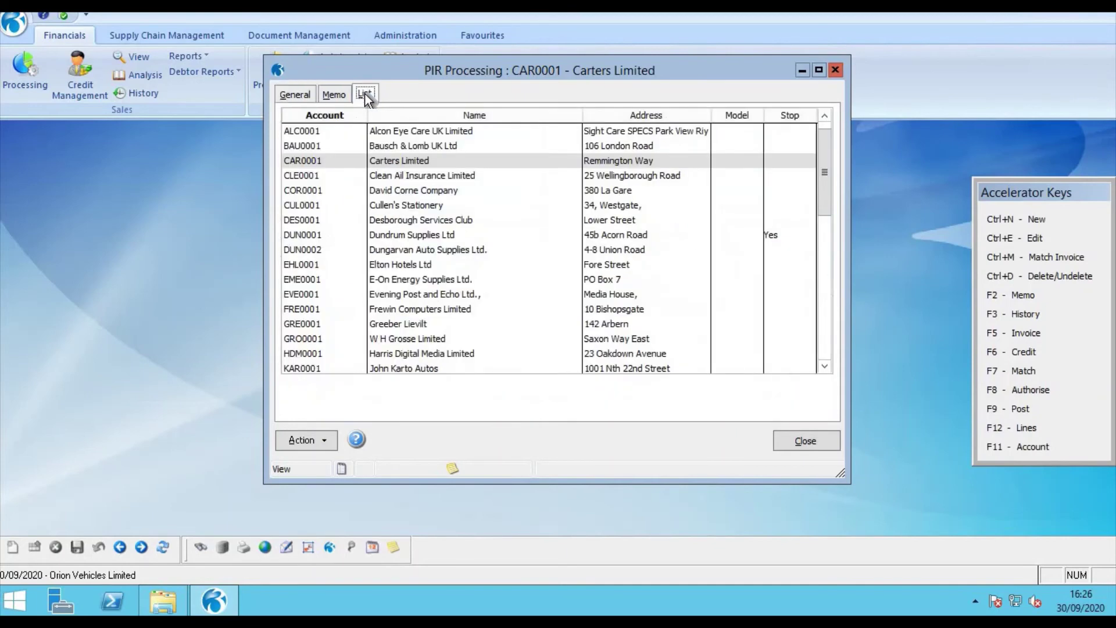
{"action": "left_click_drag", "start_coordinate": [826, 187], "coordinate": [826, 355]}
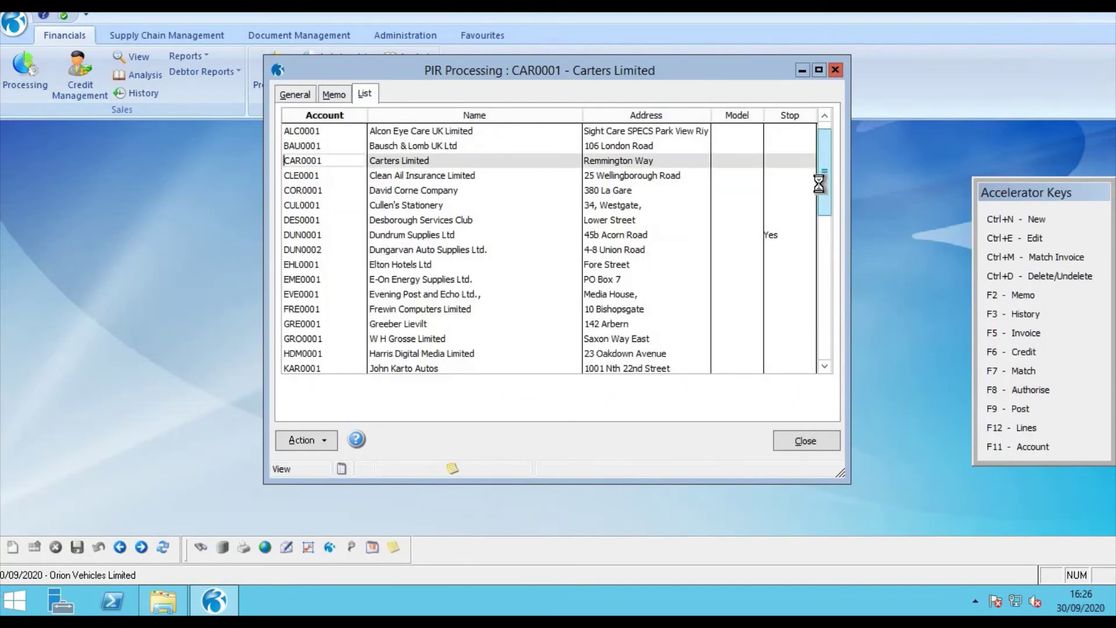
{"action": "left_click_drag", "start_coordinate": [821, 189], "coordinate": [820, 352]}
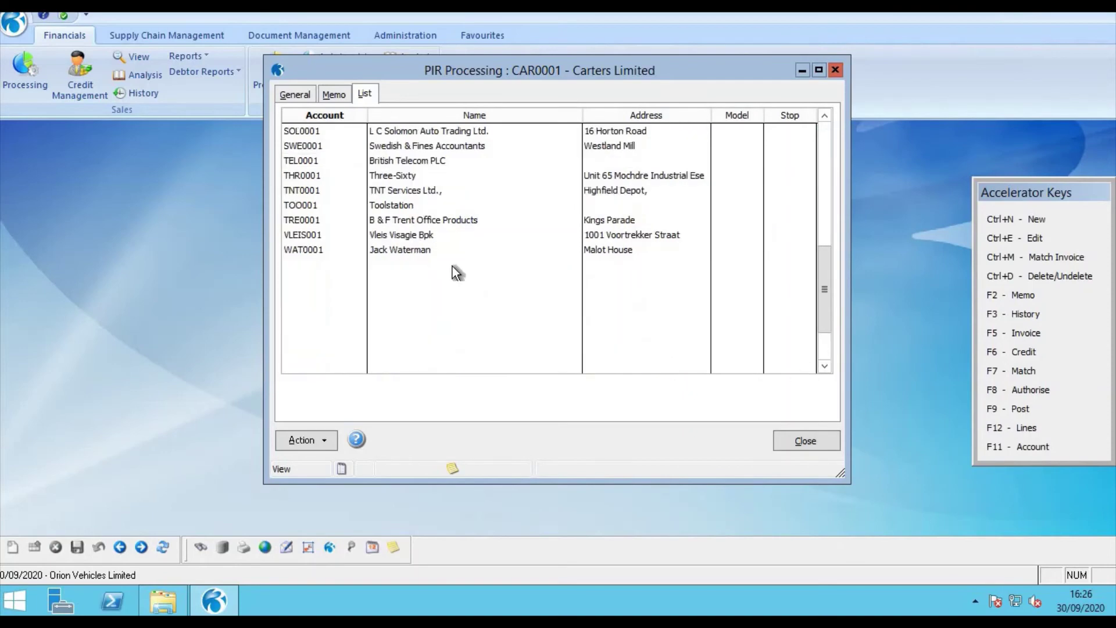
{"action": "left_click", "coordinate": [420, 219]}
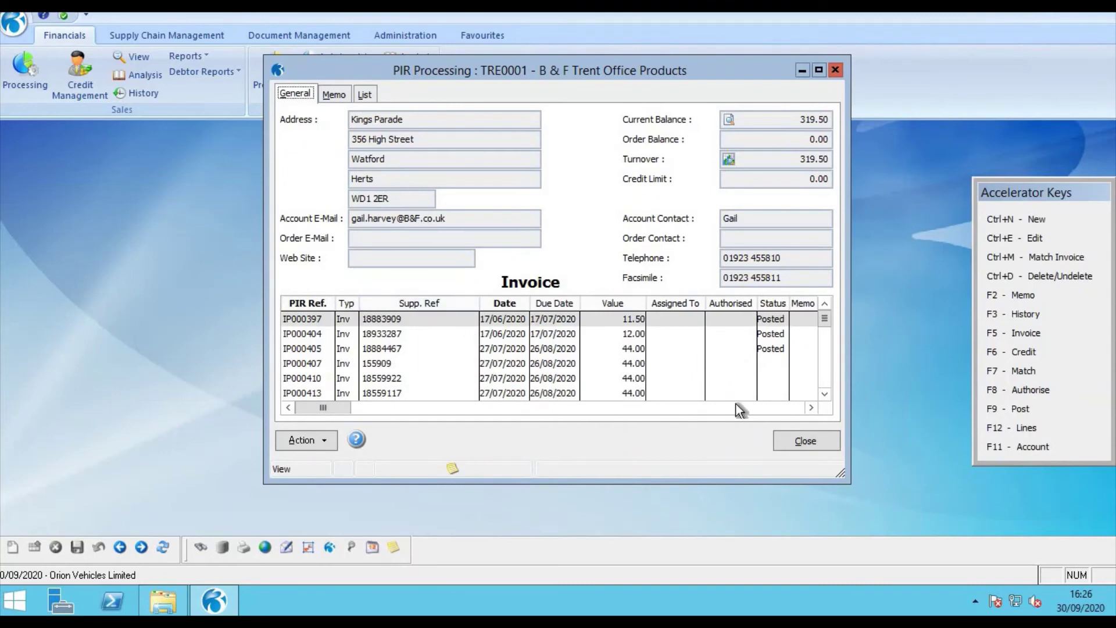
Step: Scroll the invoice grid down and select unposted invoice IP000439 for 12.00
{"action": "left_click", "coordinate": [825, 396]}
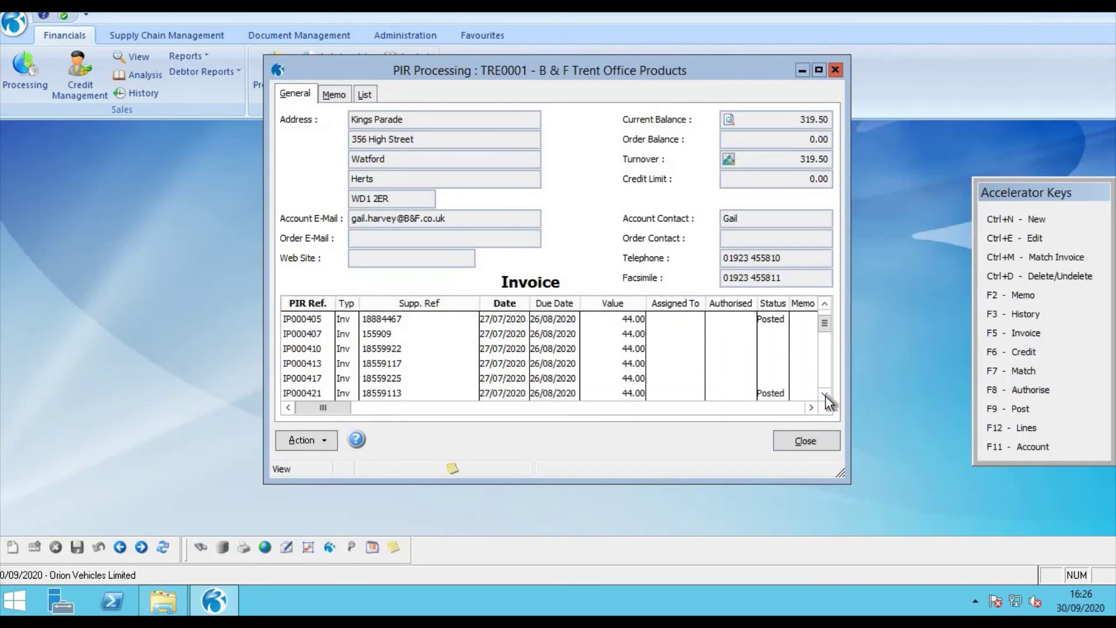
{"action": "left_click", "coordinate": [825, 396]}
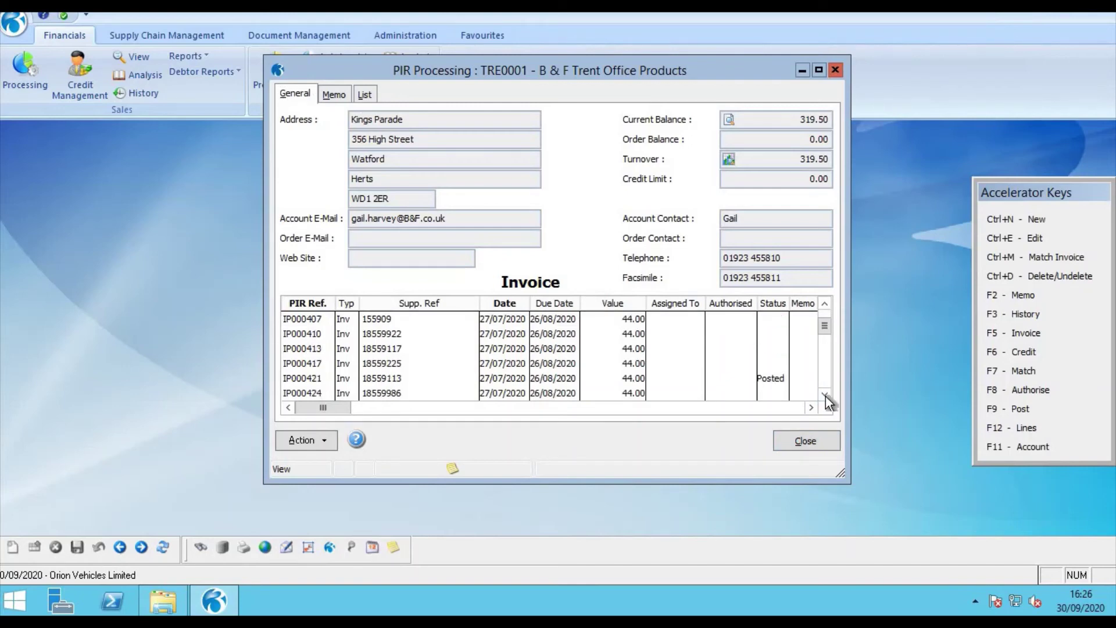
{"action": "left_click", "coordinate": [825, 396]}
{"action": "left_click", "coordinate": [826, 396]}
{"action": "left_click", "coordinate": [826, 396]}
{"action": "left_click", "coordinate": [826, 396]}
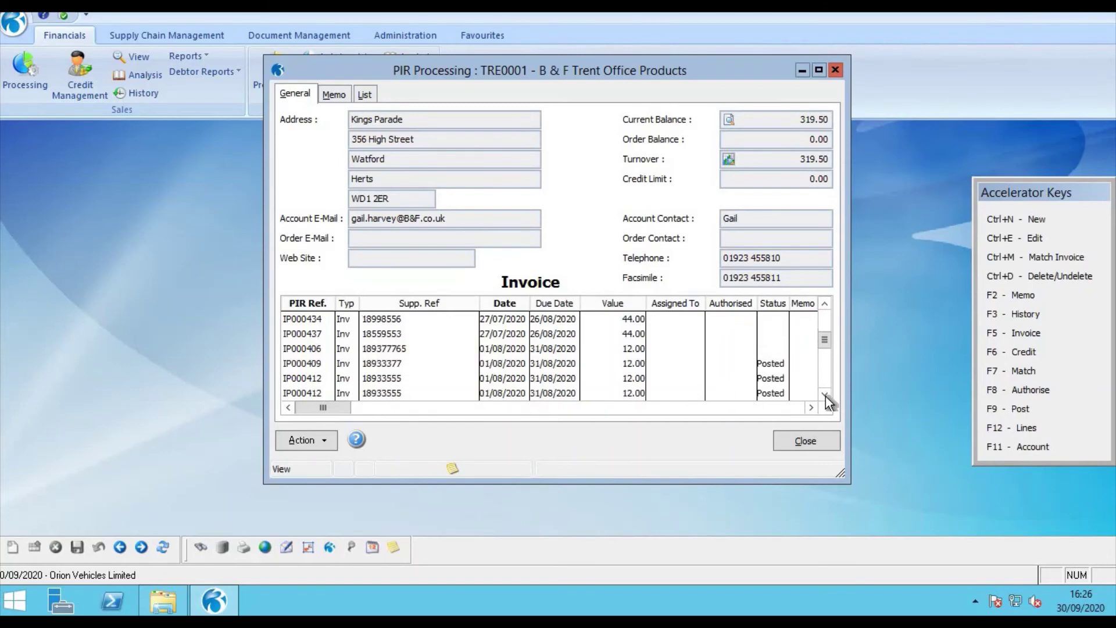
{"action": "left_click", "coordinate": [826, 396]}
{"action": "left_click", "coordinate": [826, 396]}
{"action": "left_click", "coordinate": [825, 396]}
{"action": "left_click", "coordinate": [825, 396]}
{"action": "left_click", "coordinate": [826, 396]}
{"action": "left_click", "coordinate": [826, 396]}
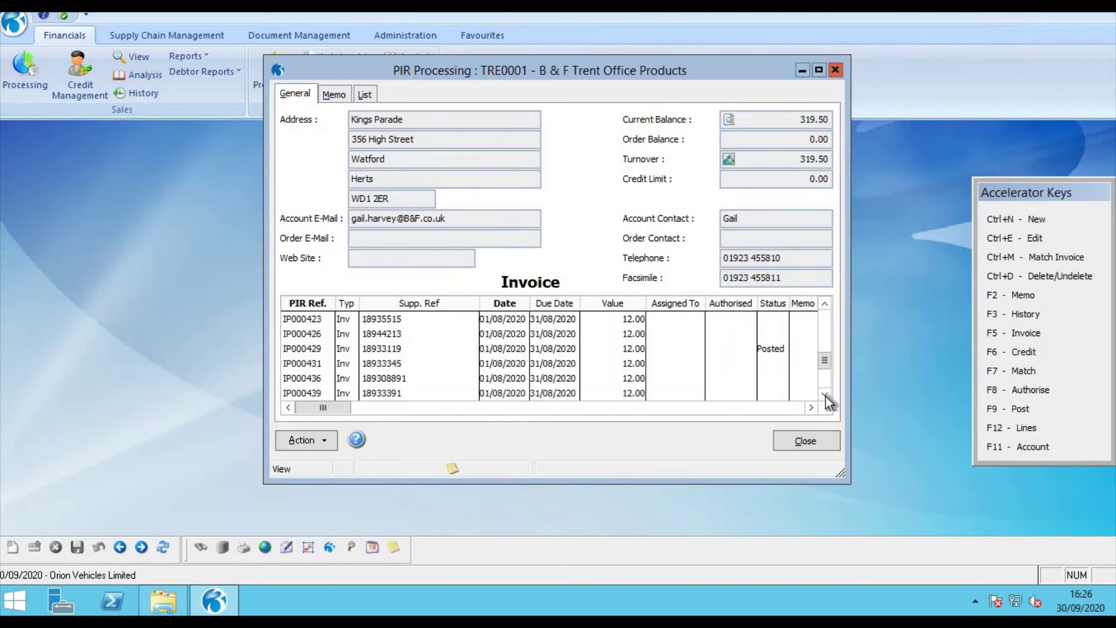
{"action": "left_click", "coordinate": [826, 396]}
{"action": "left_click", "coordinate": [826, 396]}
{"action": "left_click", "coordinate": [825, 396]}
{"action": "left_click", "coordinate": [825, 396]}
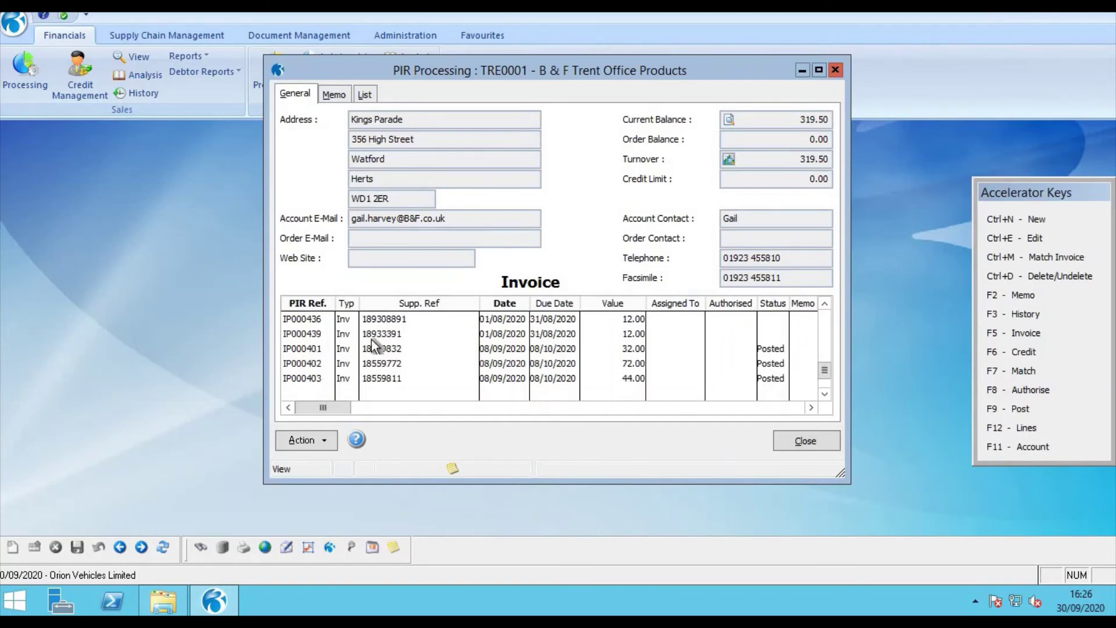
{"action": "double_click", "coordinate": [409, 337]}
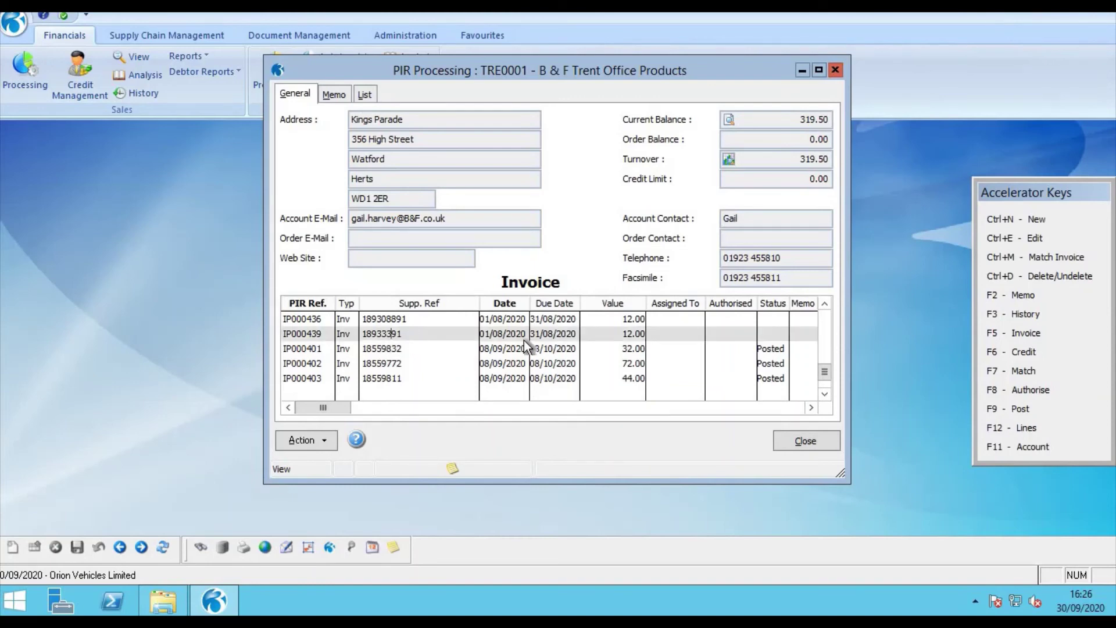
Step: Post invoice IP000439 to the purchase ledger, marking only TRE0001's IP000439 in the posting list
{"action": "left_click", "coordinate": [323, 439]}
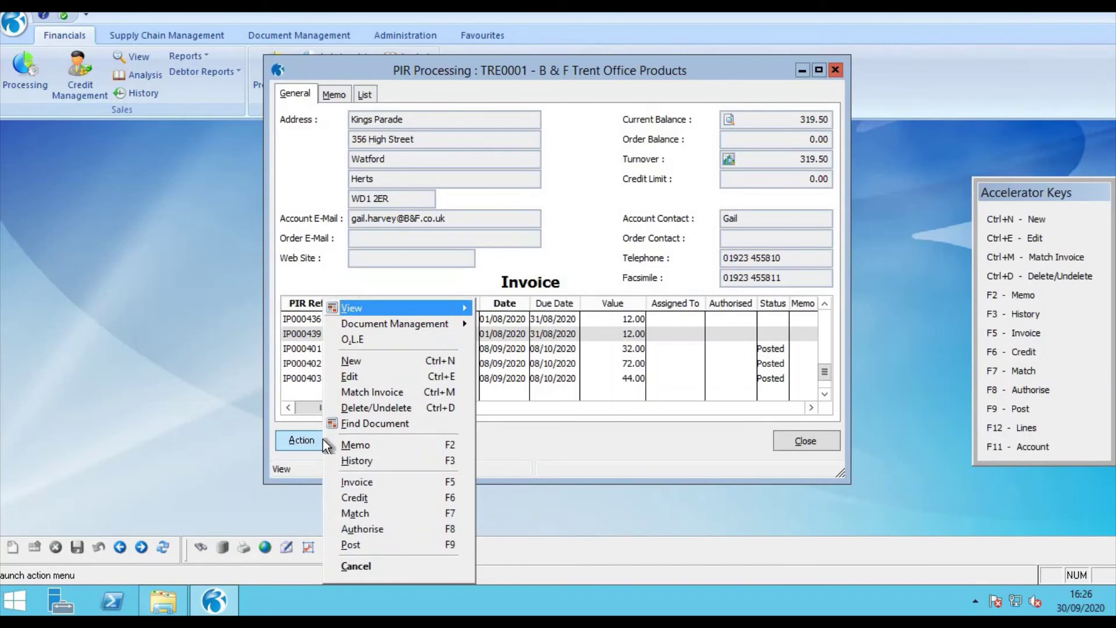
{"action": "left_click", "coordinate": [360, 546]}
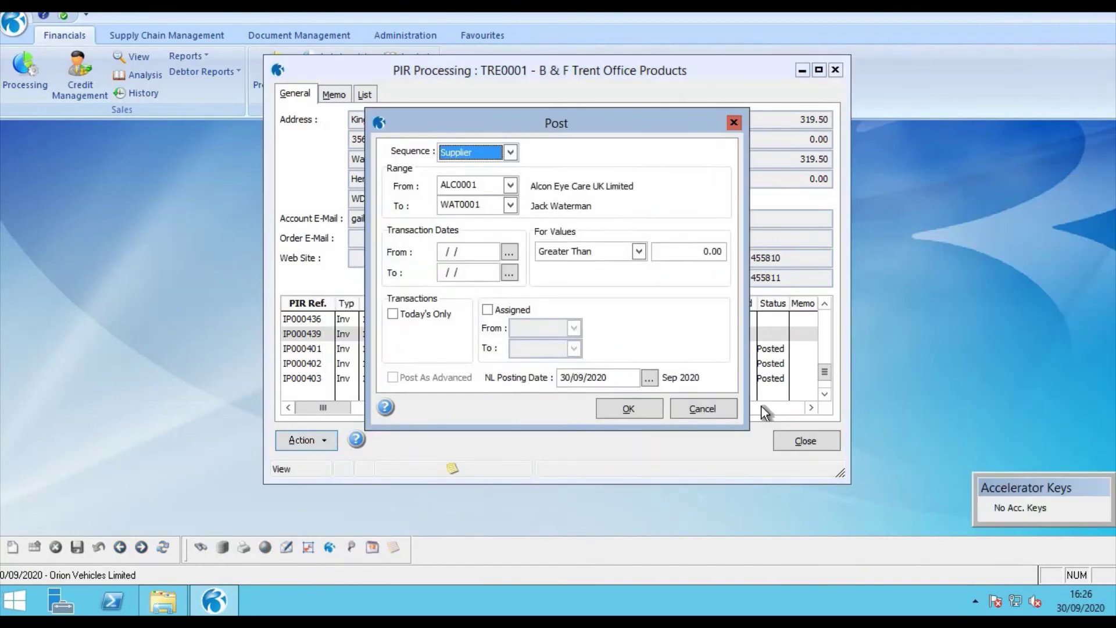
{"action": "left_click", "coordinate": [633, 413]}
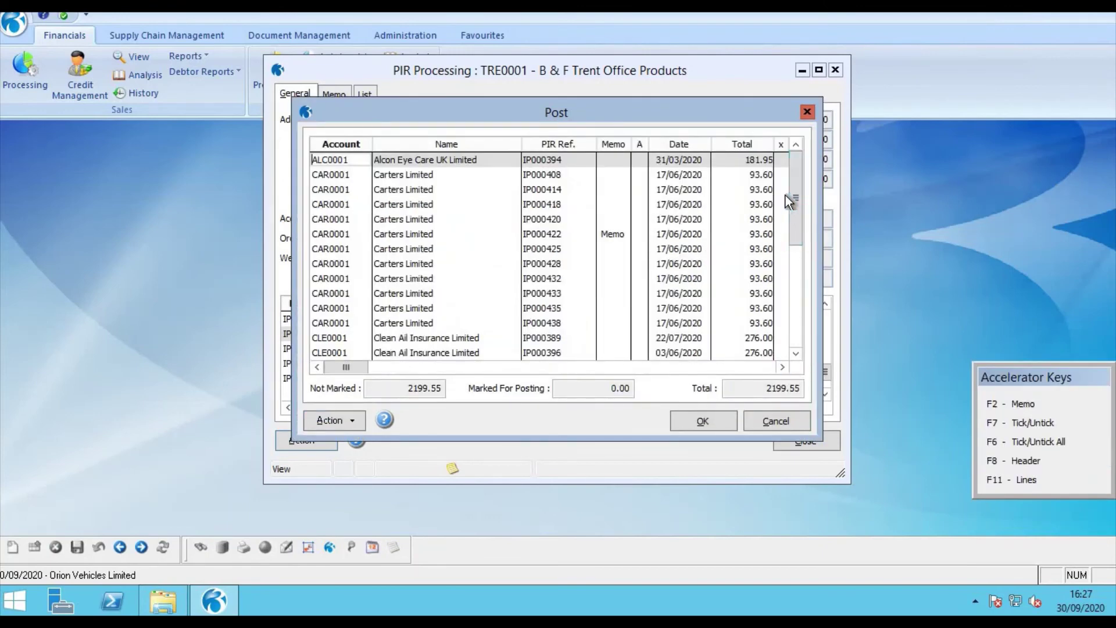
{"action": "left_click_drag", "start_coordinate": [797, 191], "coordinate": [790, 367]}
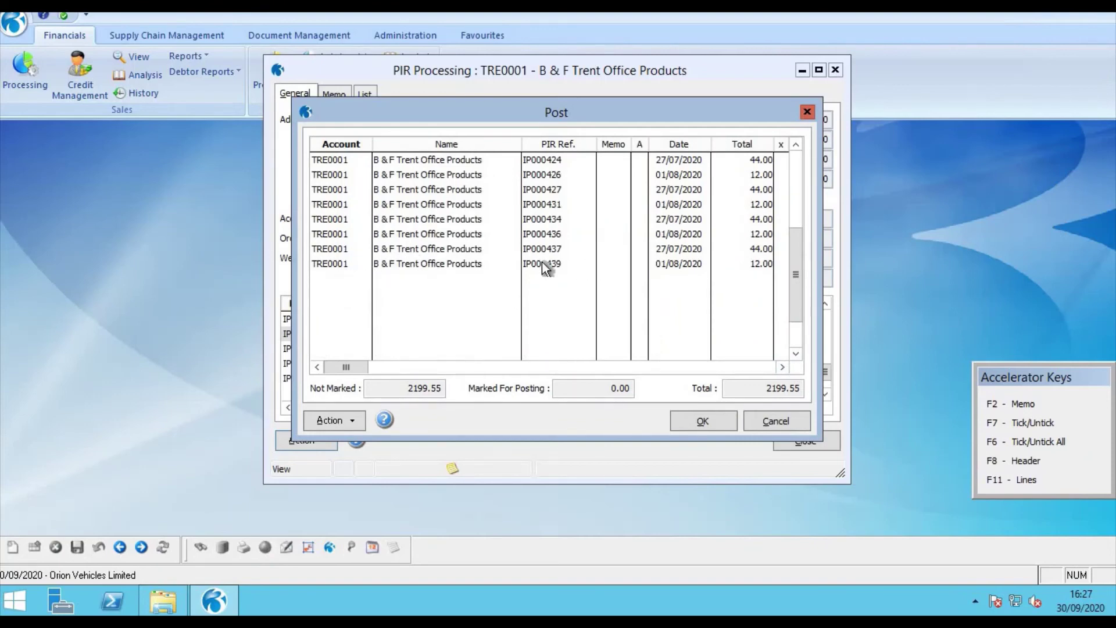
{"action": "left_click", "coordinate": [702, 262]}
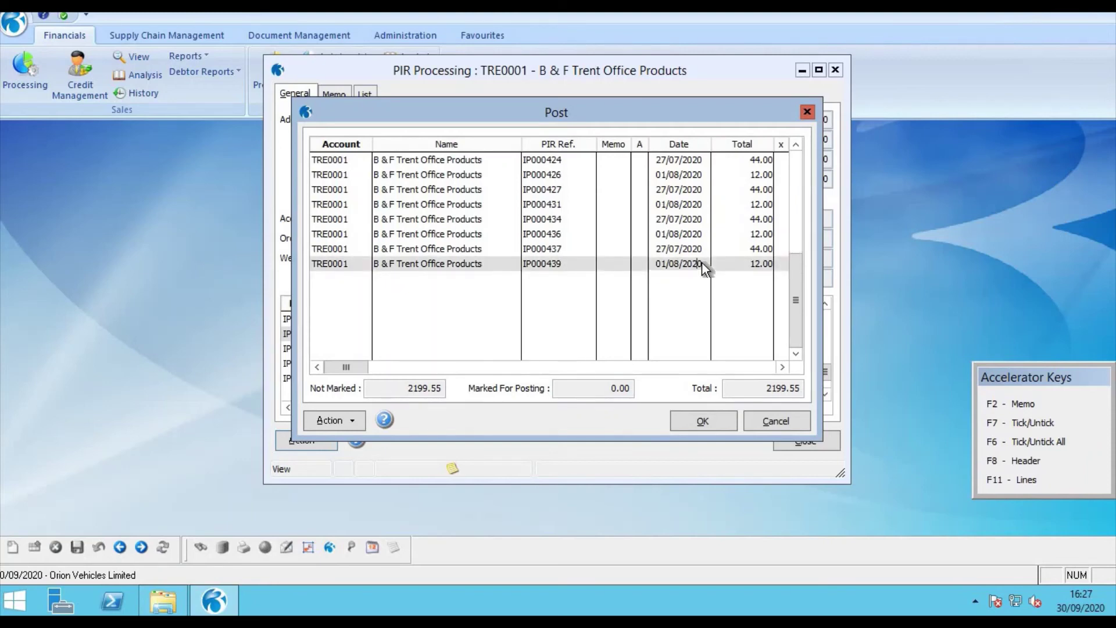
{"action": "left_click", "coordinate": [782, 265]}
{"action": "left_click", "coordinate": [698, 423]}
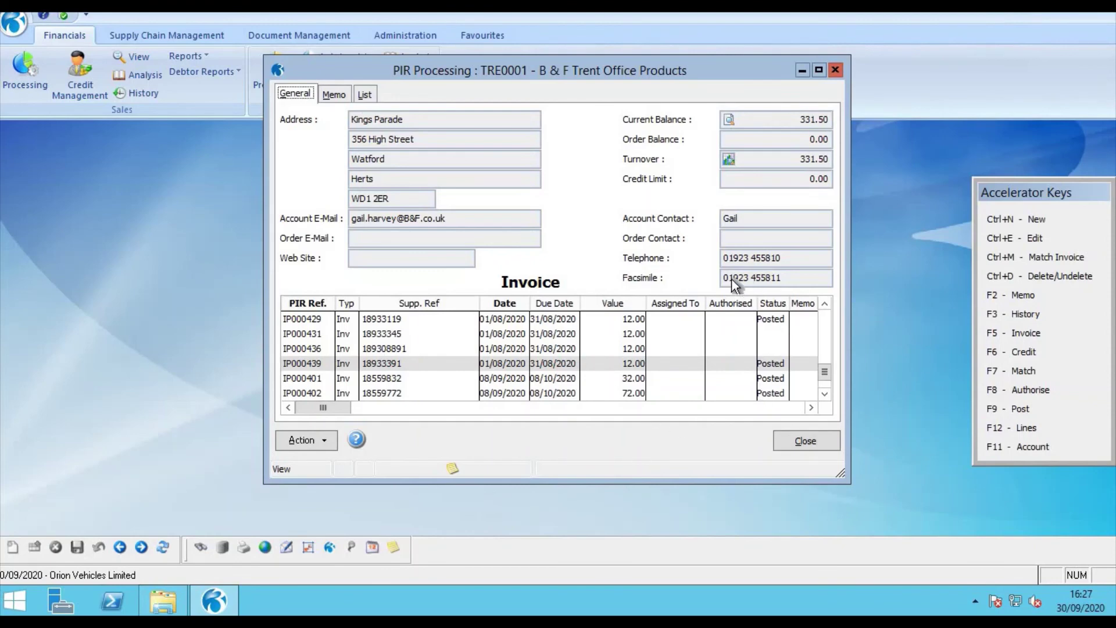
Step: Close PIR Processing, find account TRE0001 by searching 'tre', and list all its transactions
{"action": "left_click", "coordinate": [806, 441]}
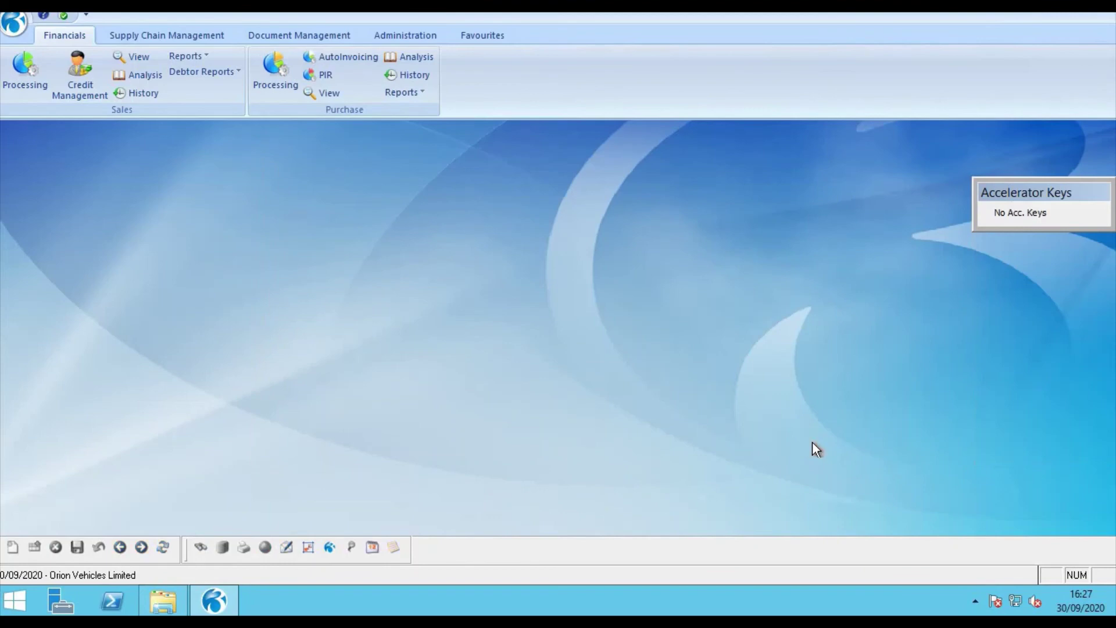
{"action": "left_click", "coordinate": [276, 71]}
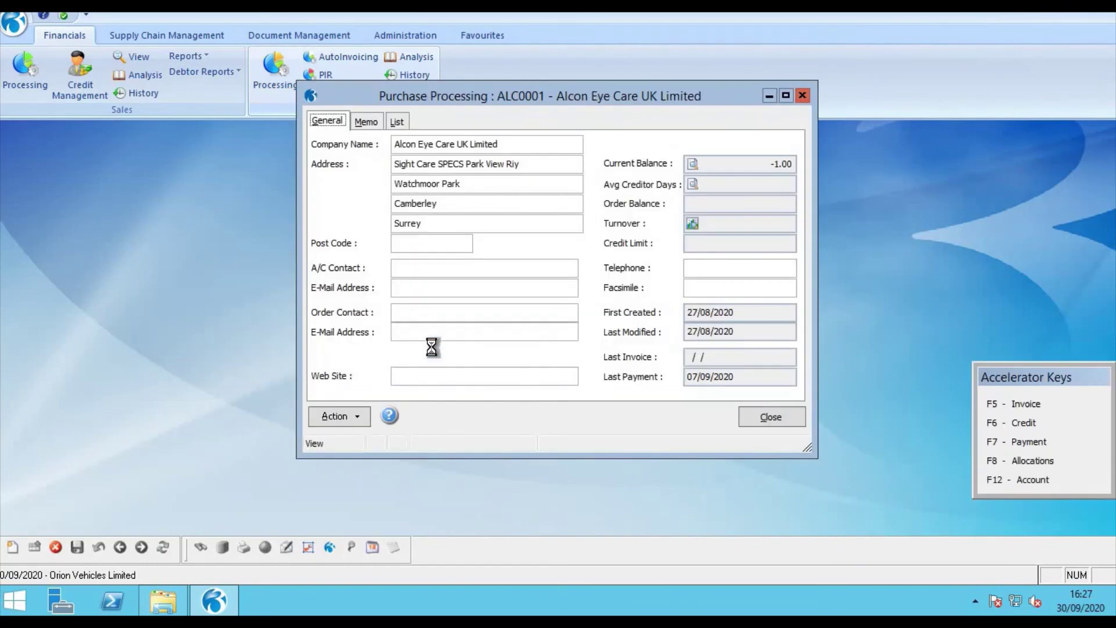
{"action": "left_click", "coordinate": [400, 120]}
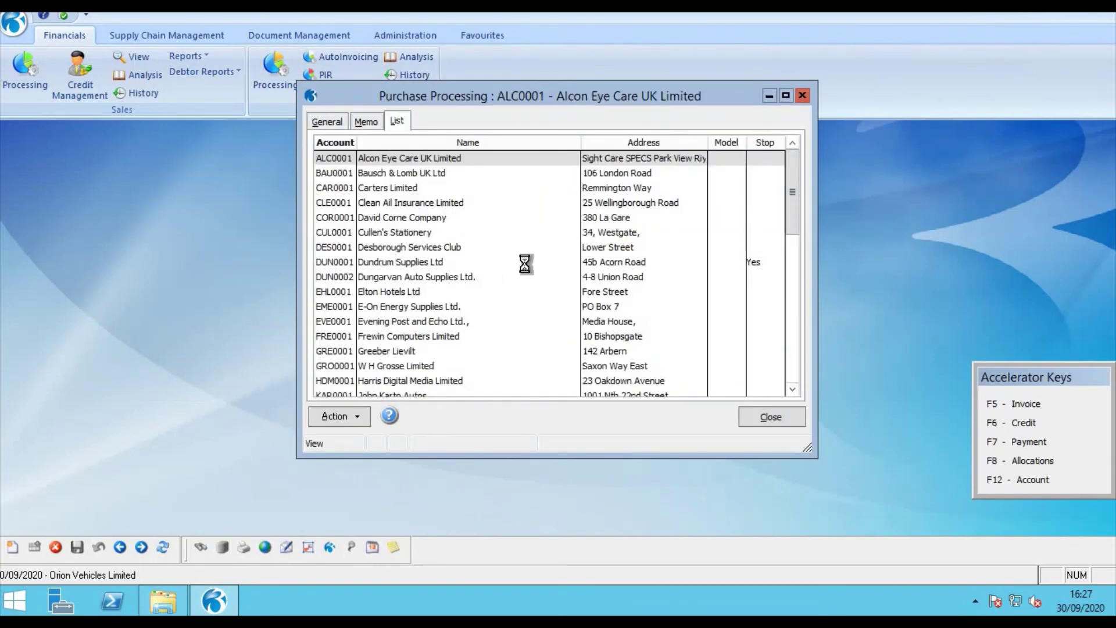
{"action": "type", "text": "tre"}
{"action": "key", "text": "Return"}
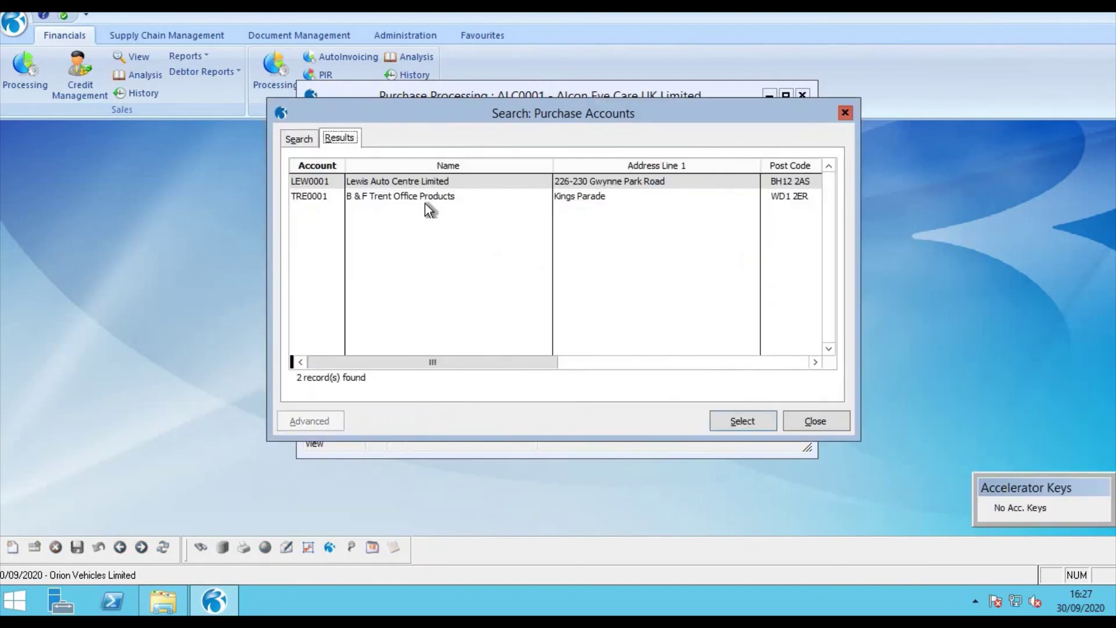
{"action": "double_click", "coordinate": [437, 201]}
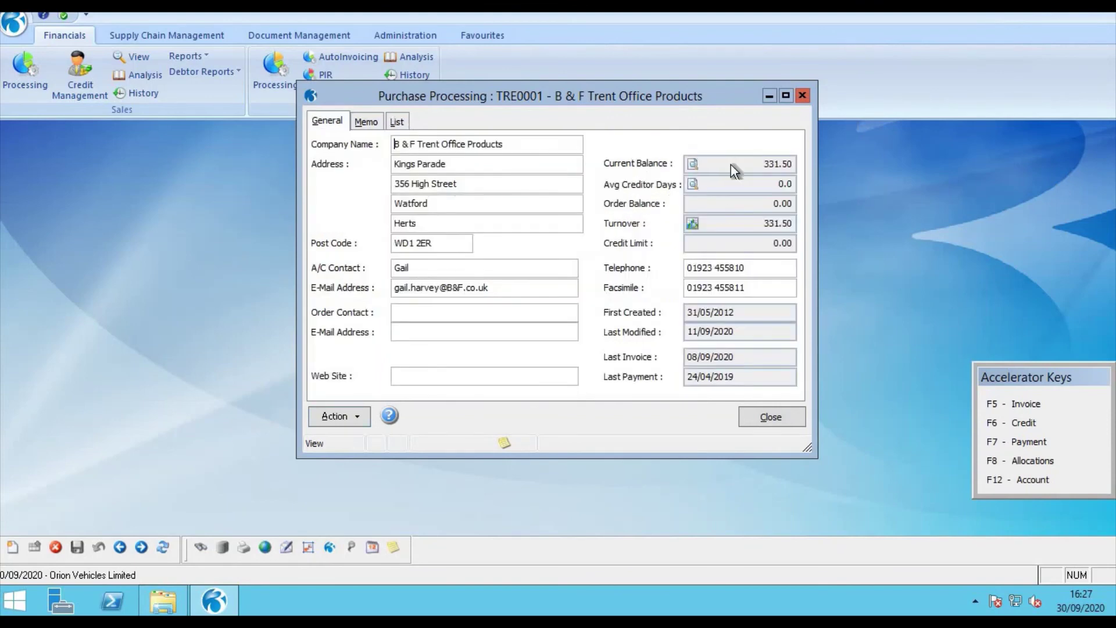
{"action": "left_click", "coordinate": [692, 166]}
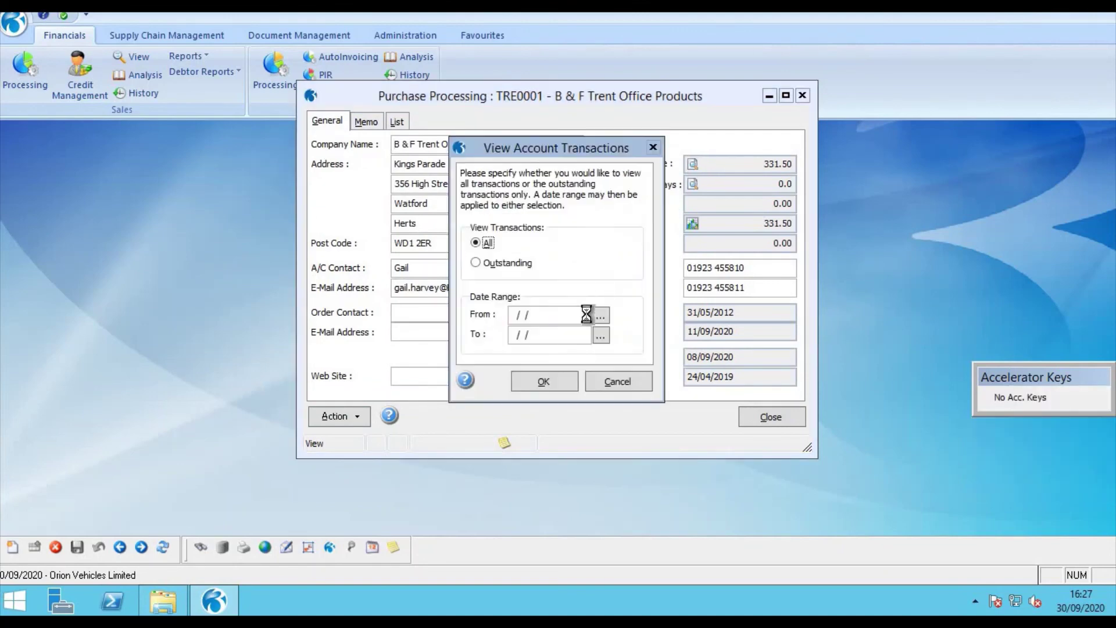
{"action": "left_click", "coordinate": [546, 388]}
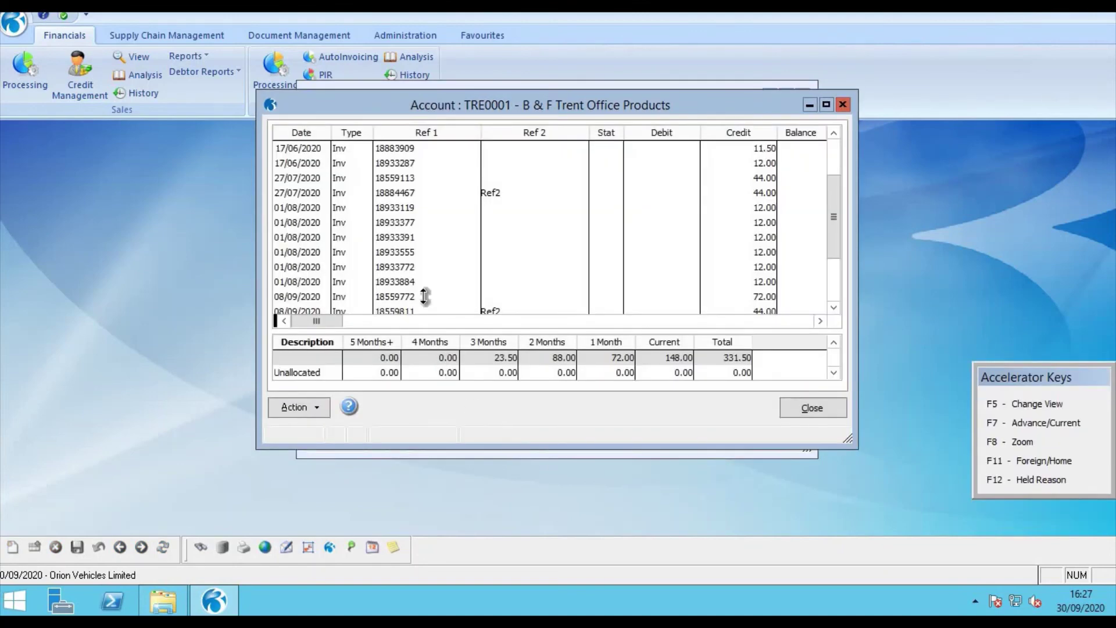
Step: Select posted invoice 18933391 in TRE0001's transaction list and bring up its Action menu
{"action": "scroll", "coordinate": [839, 192], "scroll_direction": "down", "scroll_amount": 3}
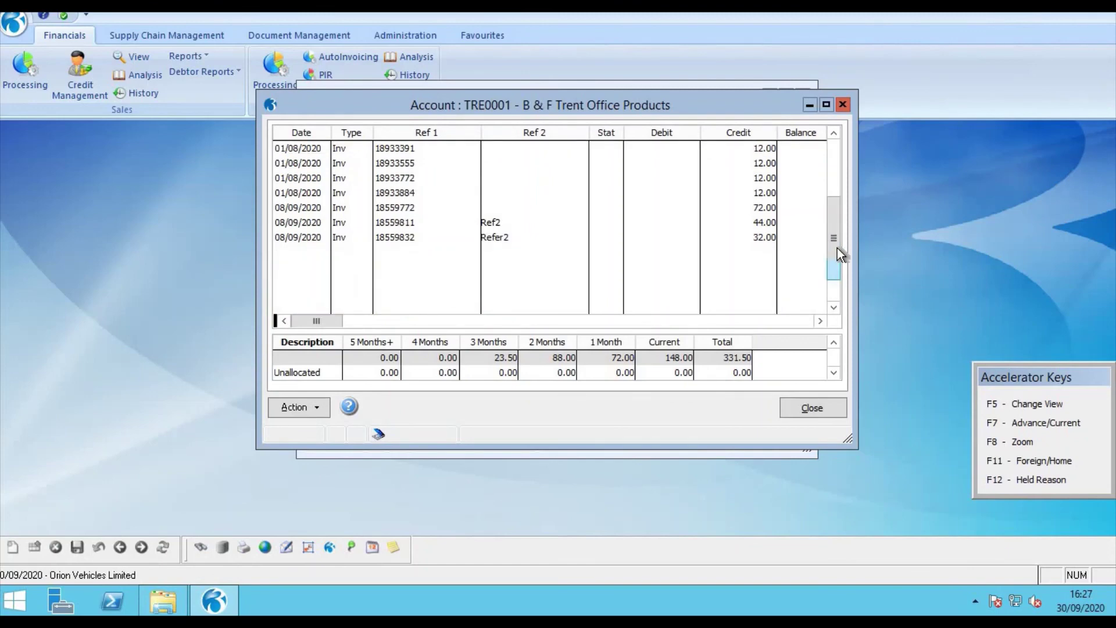
{"action": "left_click", "coordinate": [498, 209]}
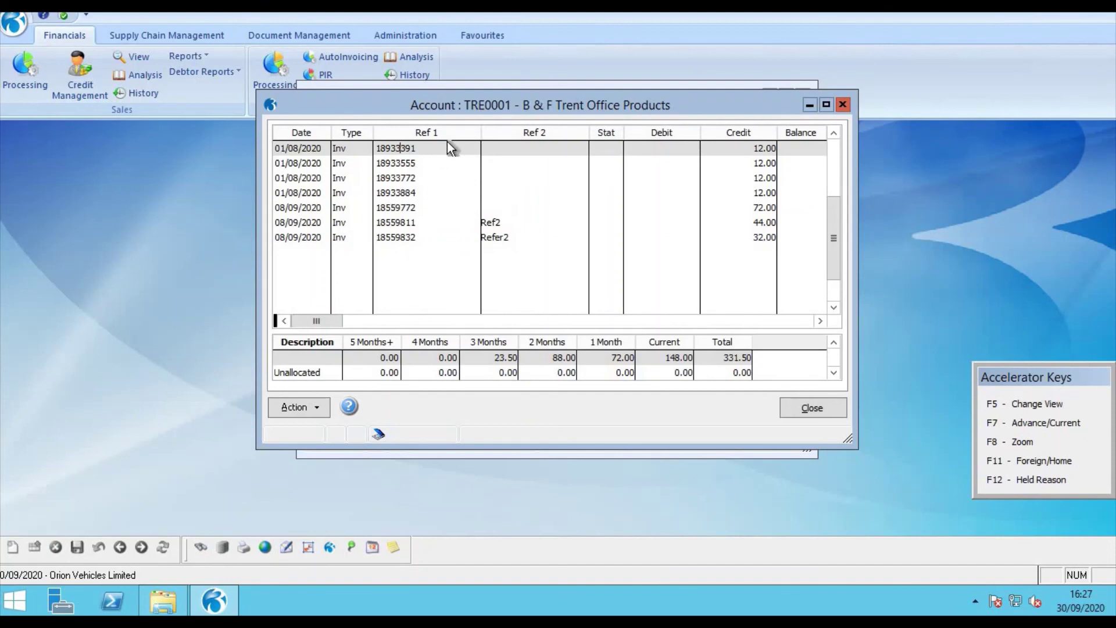
{"action": "left_click", "coordinate": [316, 409]}
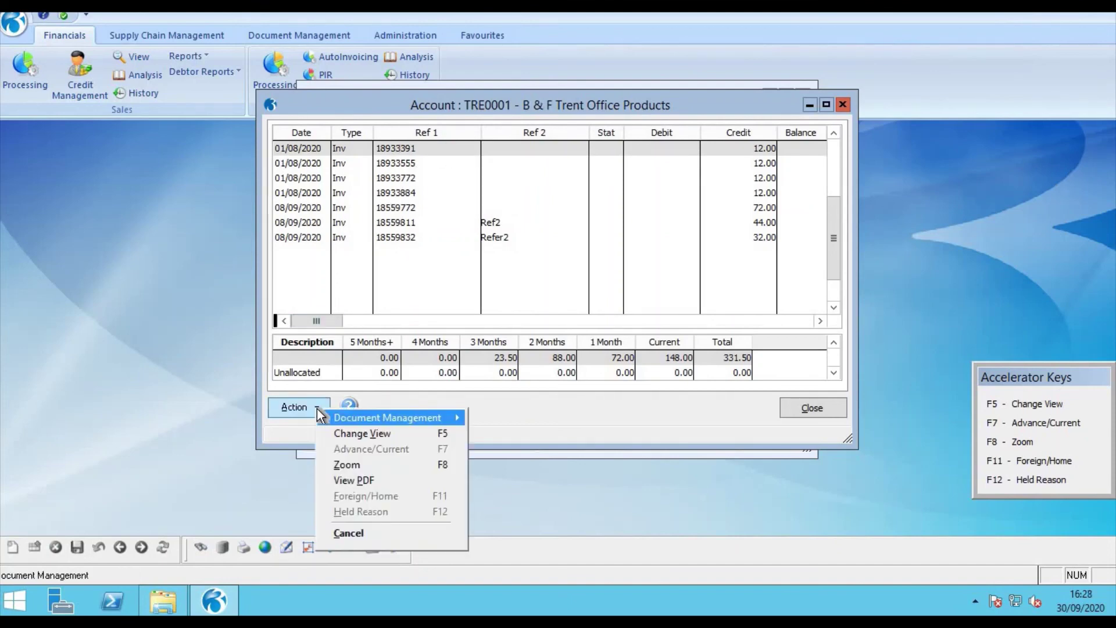
Step: Review invoice 18933391's PDF (Paper – A4, 12.00) in Acrobat, then close it and the account windows
{"action": "left_click", "coordinate": [358, 480]}
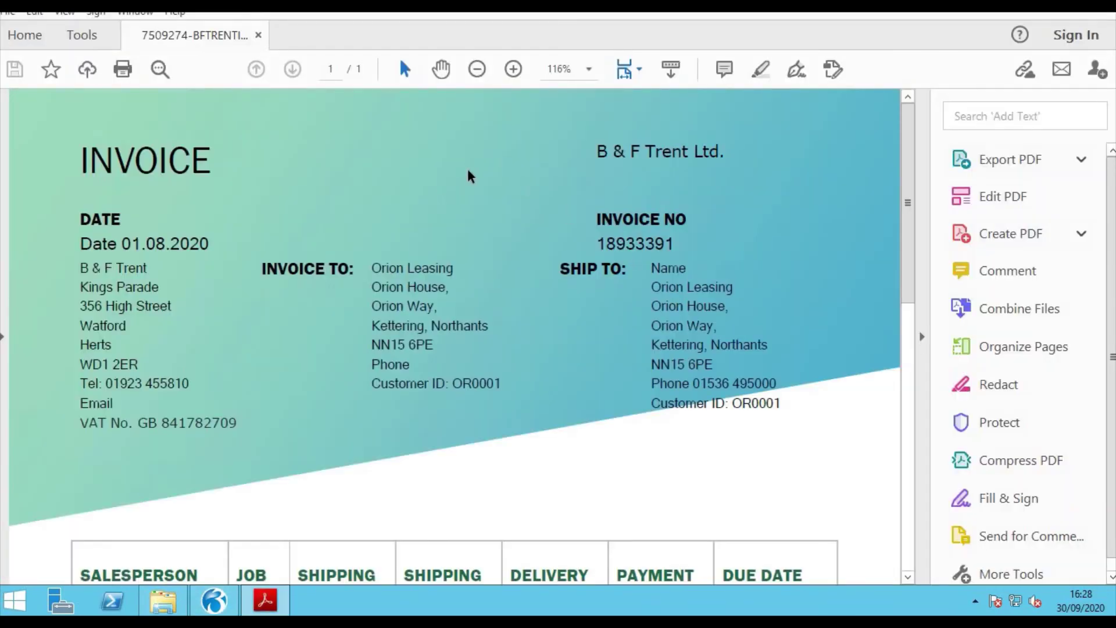
{"action": "scroll", "coordinate": [487, 230], "scroll_direction": "down", "scroll_amount": 2}
{"action": "scroll", "coordinate": [493, 289], "scroll_direction": "down", "scroll_amount": 7}
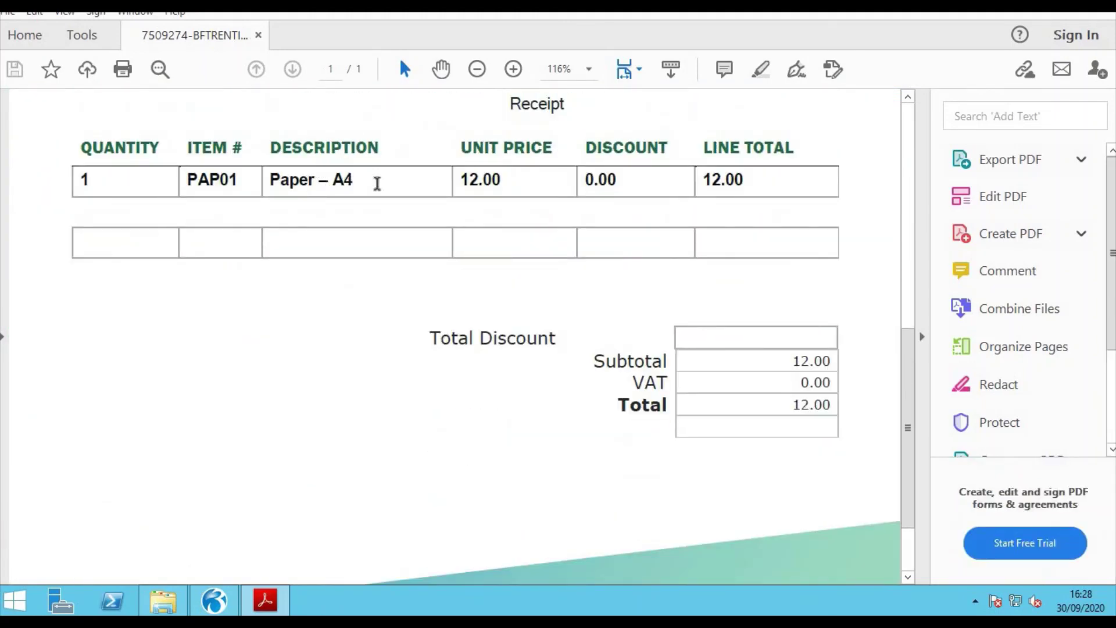
{"action": "key", "text": "alt+F4"}
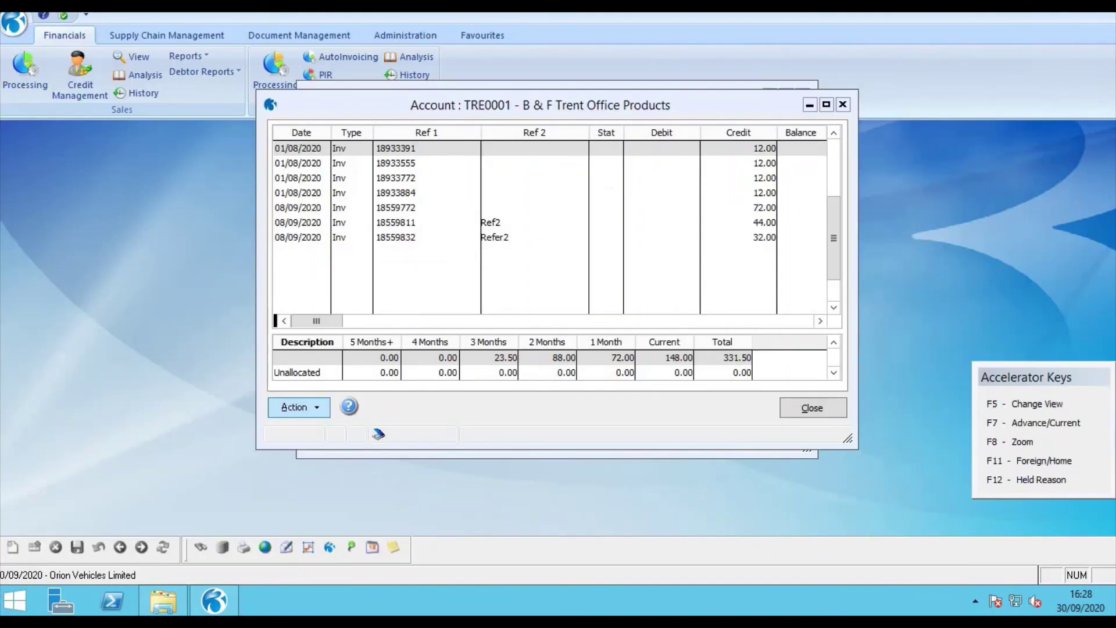
{"action": "left_click", "coordinate": [813, 407]}
{"action": "left_click", "coordinate": [784, 416]}
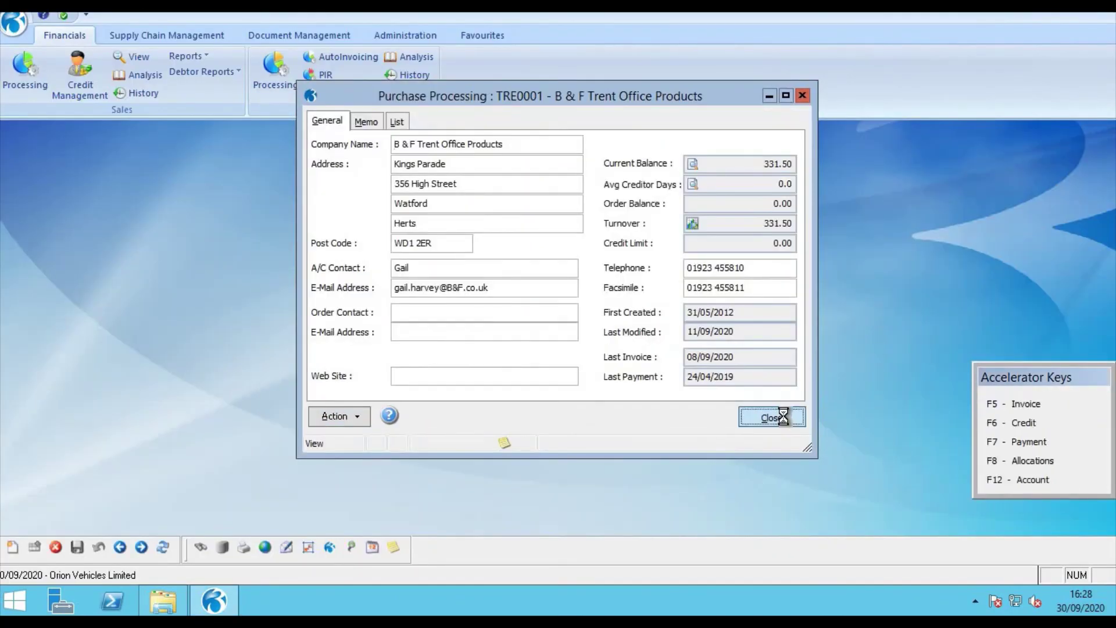